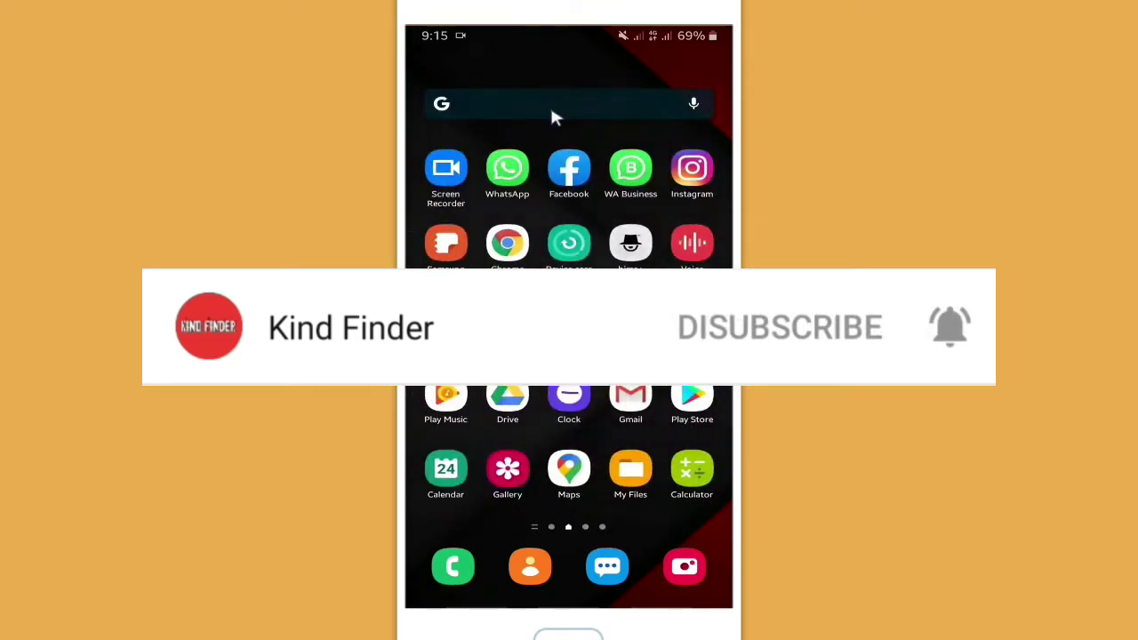
Step: Search Google for 'download iphone ringtone' using the suggested query
{"action": "left_click", "coordinate": [551, 102]}
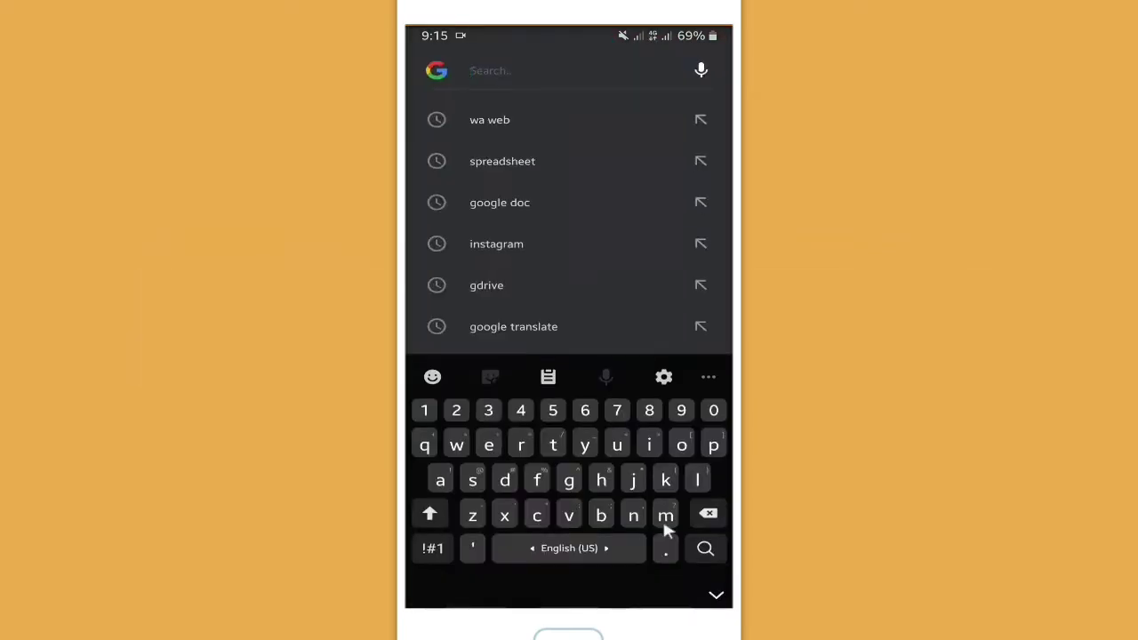
{"action": "type", "text": "download iphond r"}
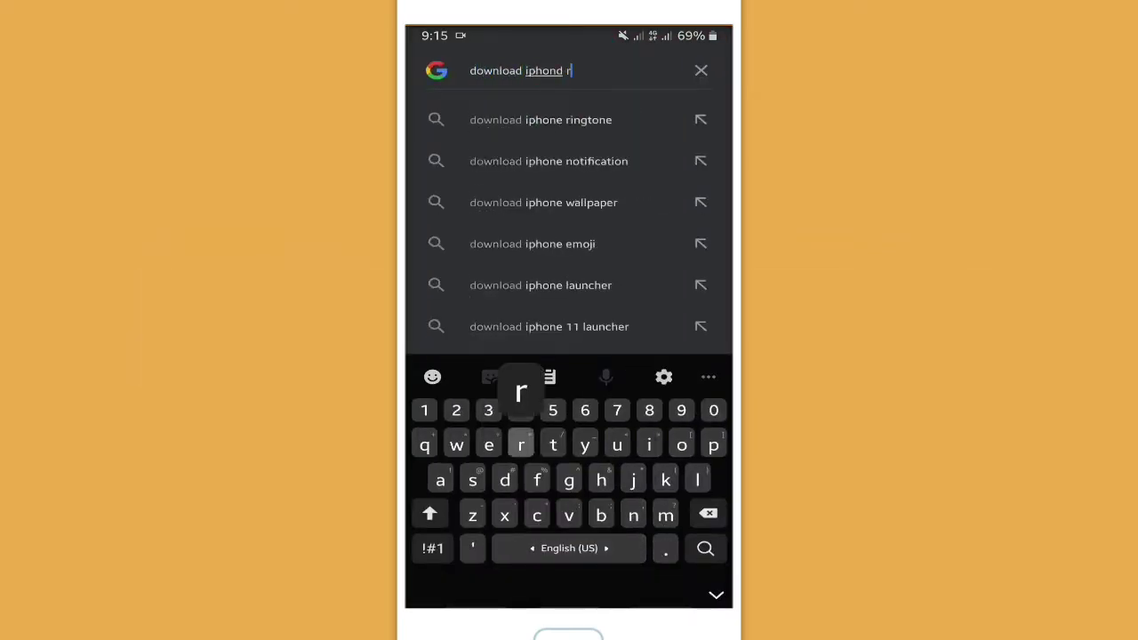
{"action": "left_click", "coordinate": [540, 119]}
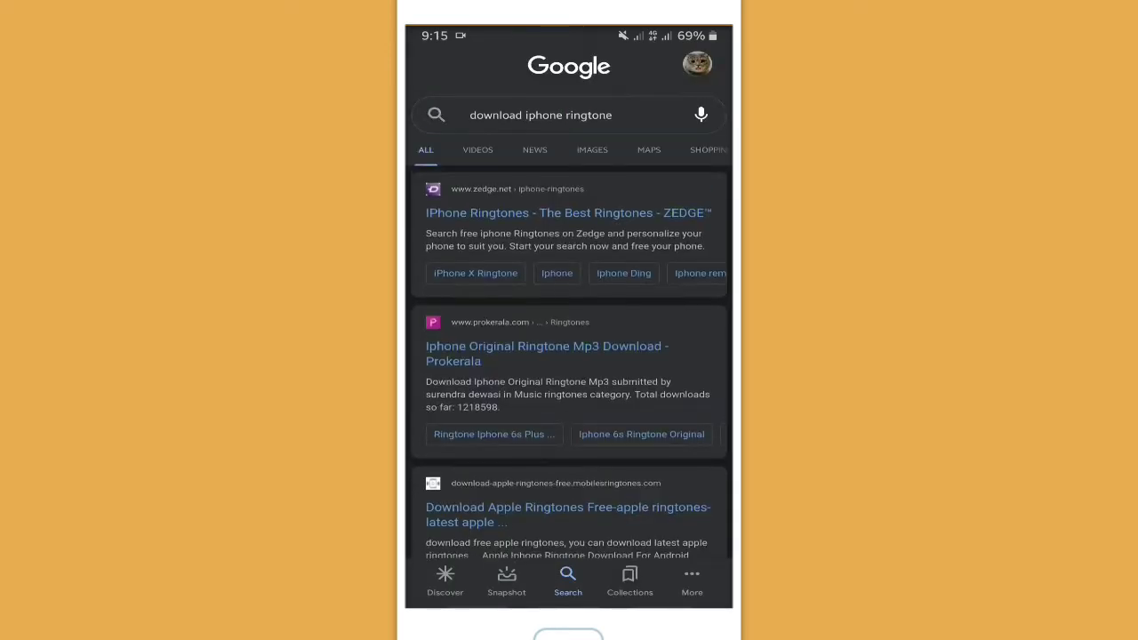
{"action": "left_click", "coordinate": [467, 276]}
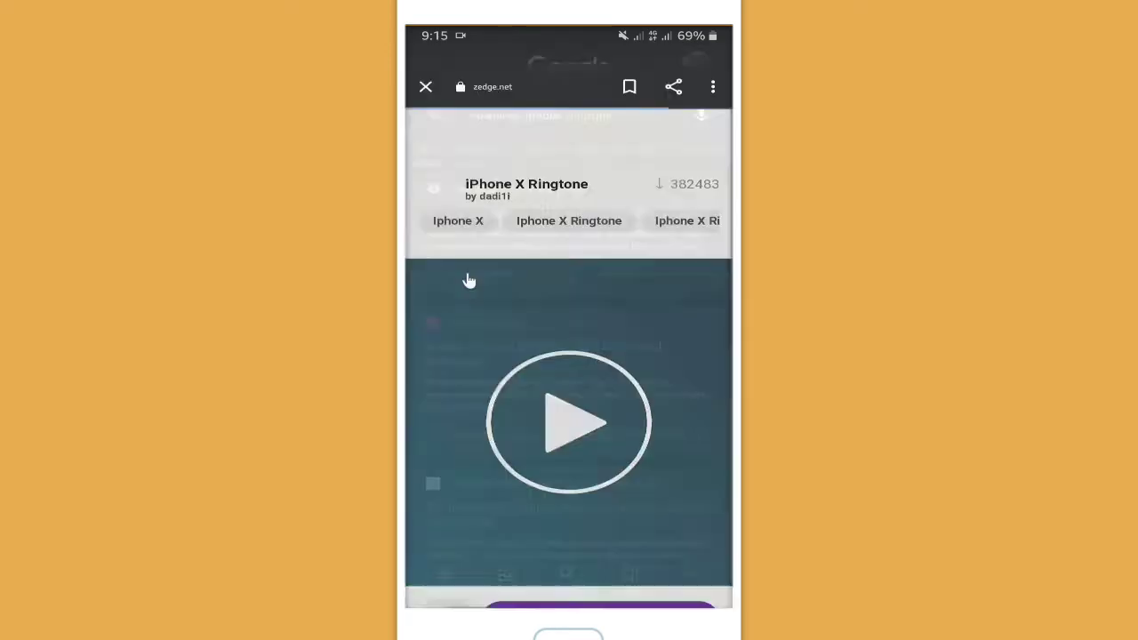
{"action": "left_click", "coordinate": [590, 560]}
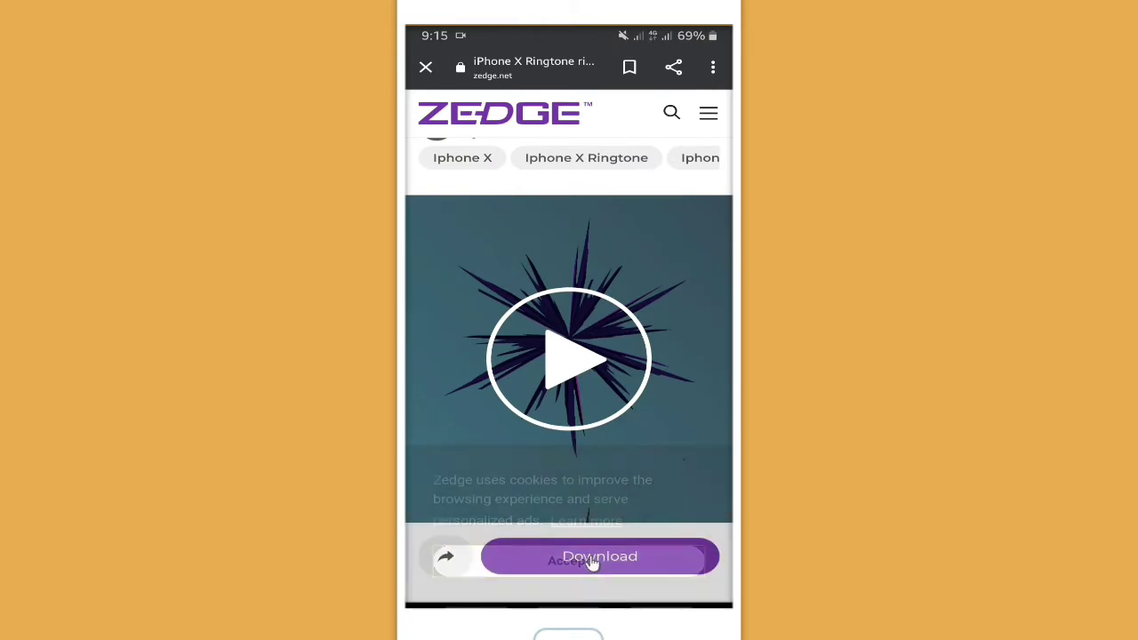
{"action": "left_click", "coordinate": [591, 560]}
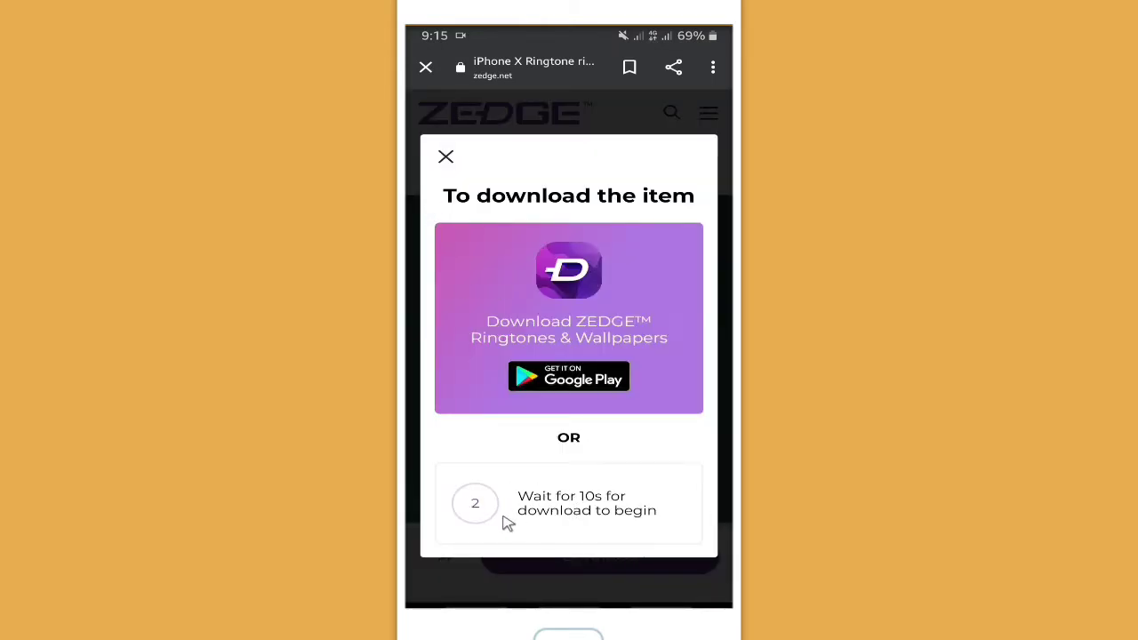
{"action": "left_click", "coordinate": [548, 376]}
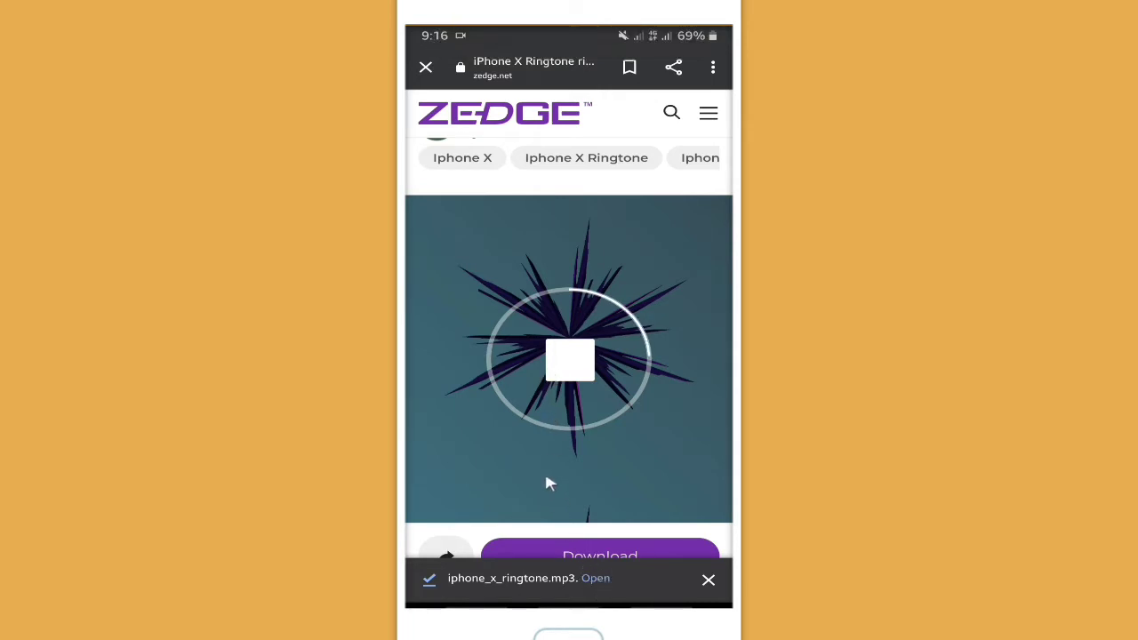
{"action": "left_click", "coordinate": [708, 579]}
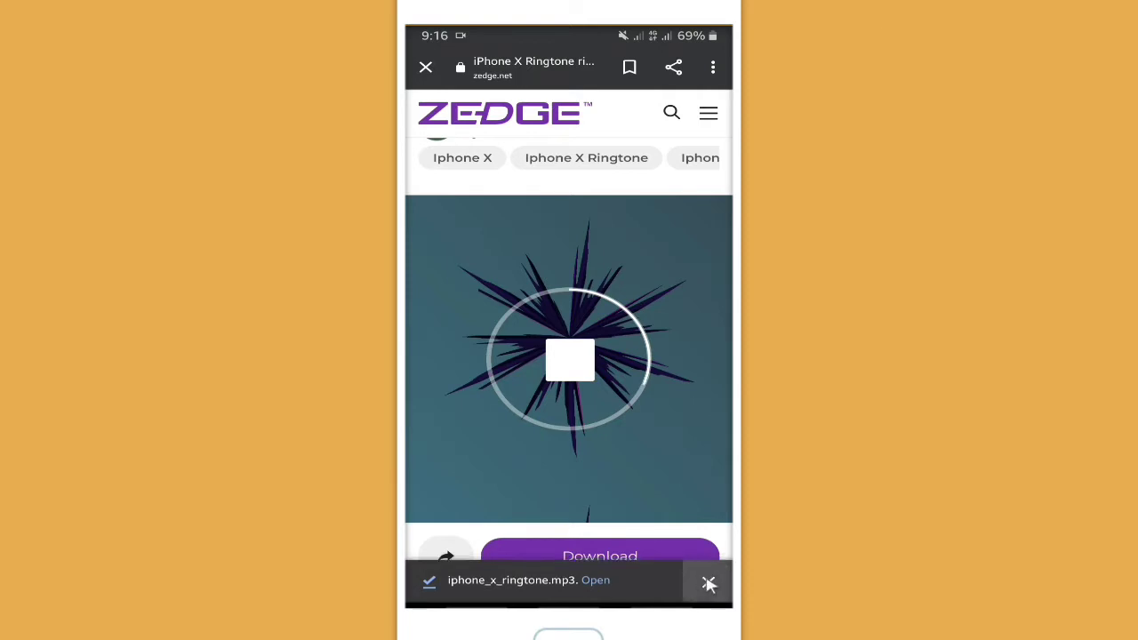
{"action": "left_click", "coordinate": [544, 369]}
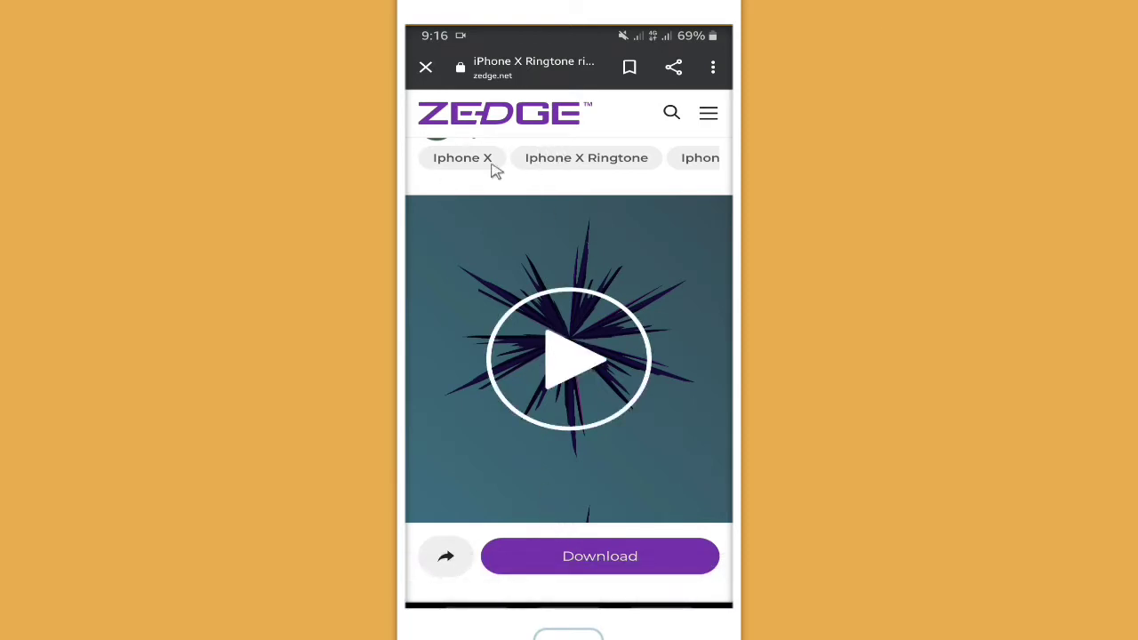
Step: Browse related Iphone X ringtones, previewing the iPhone X Remix and another grid entry
{"action": "left_click", "coordinate": [691, 159]}
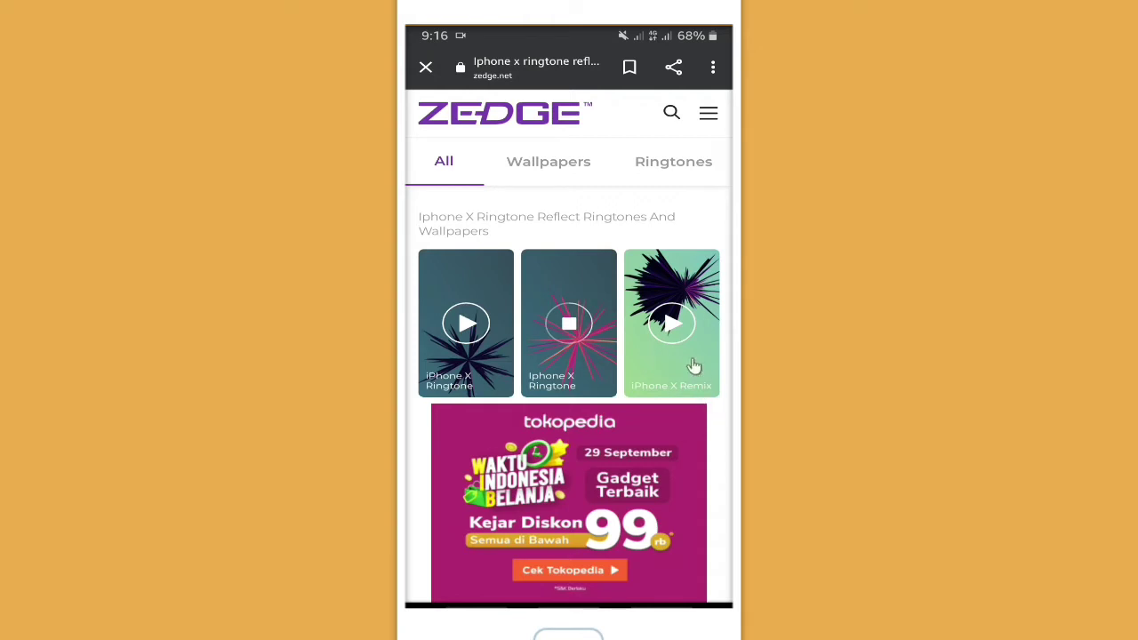
{"action": "left_click", "coordinate": [672, 329]}
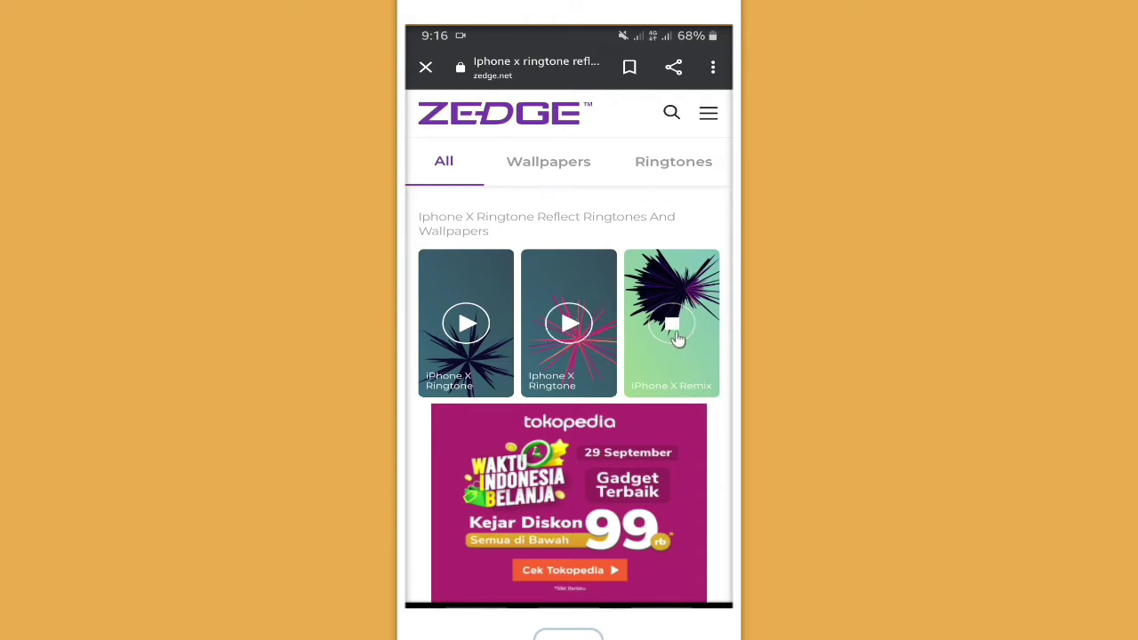
{"action": "scroll", "coordinate": [547, 333], "scroll_direction": "down", "scroll_amount": 3}
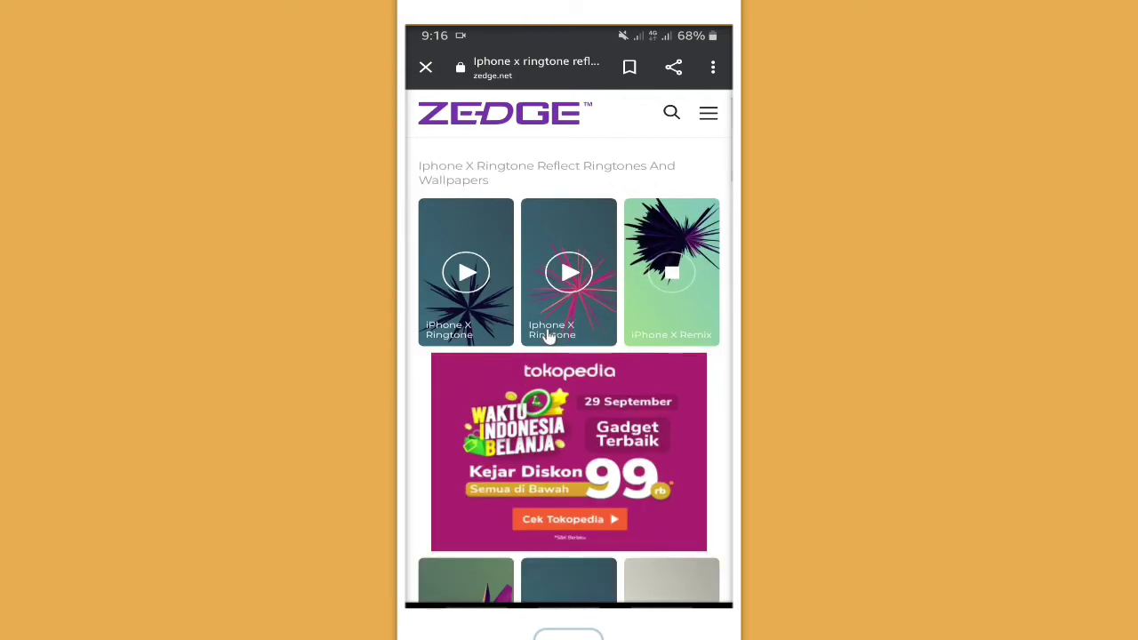
{"action": "scroll", "coordinate": [548, 335], "scroll_direction": "down", "scroll_amount": 1}
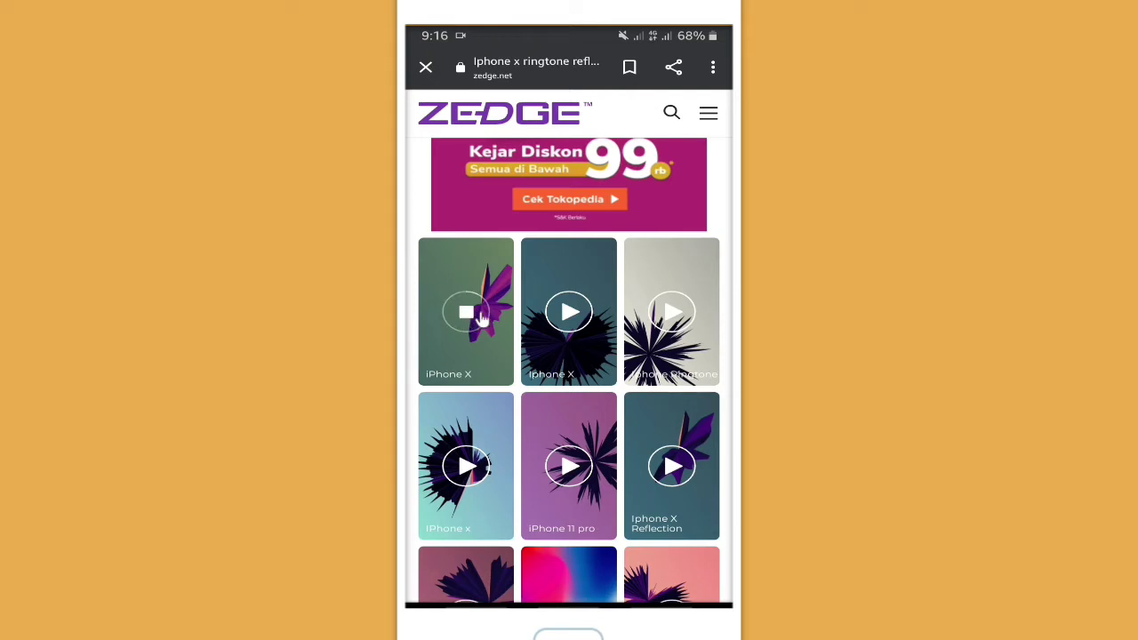
{"action": "left_click", "coordinate": [569, 313]}
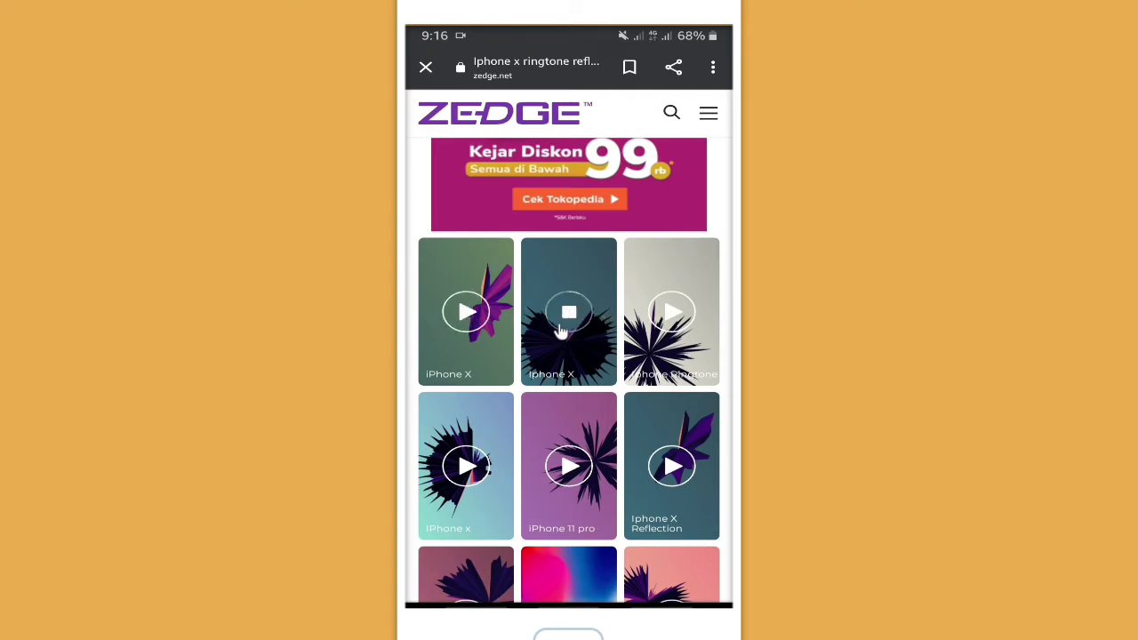
Step: Open that second Iphone X ringtone's page in the browser and start its download
{"action": "left_click", "coordinate": [560, 373]}
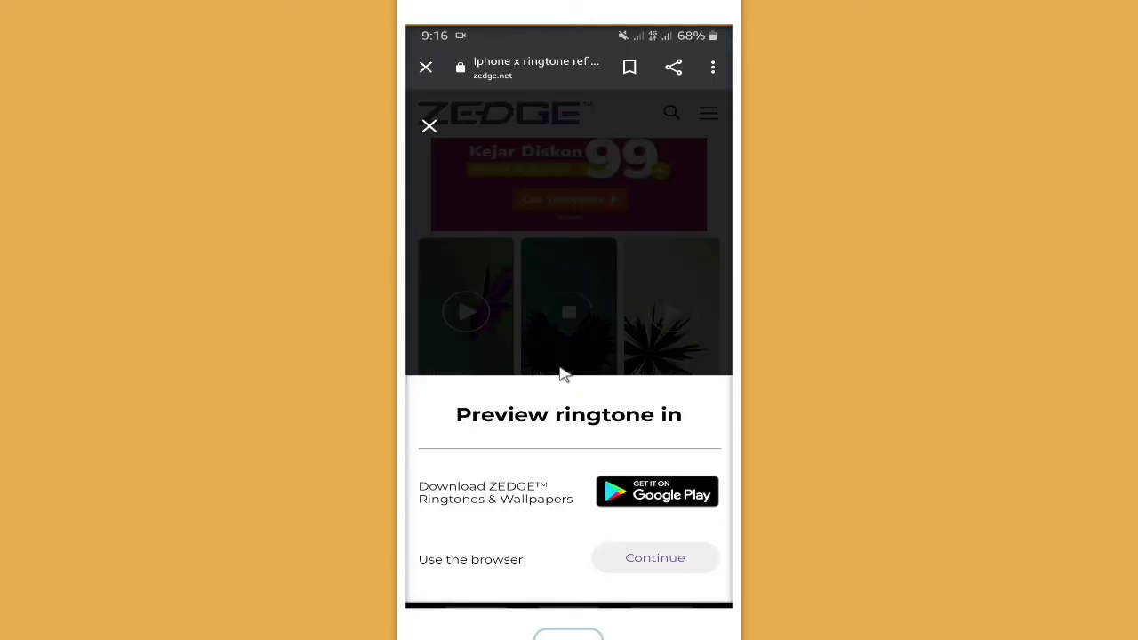
{"action": "left_click", "coordinate": [631, 562]}
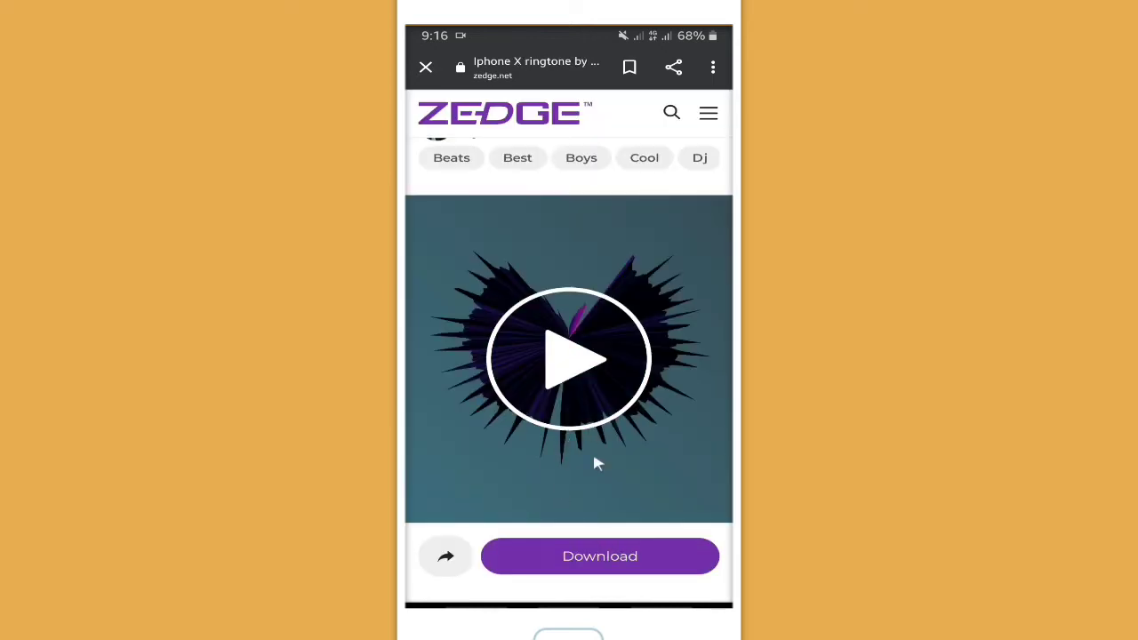
{"action": "left_click", "coordinate": [580, 554]}
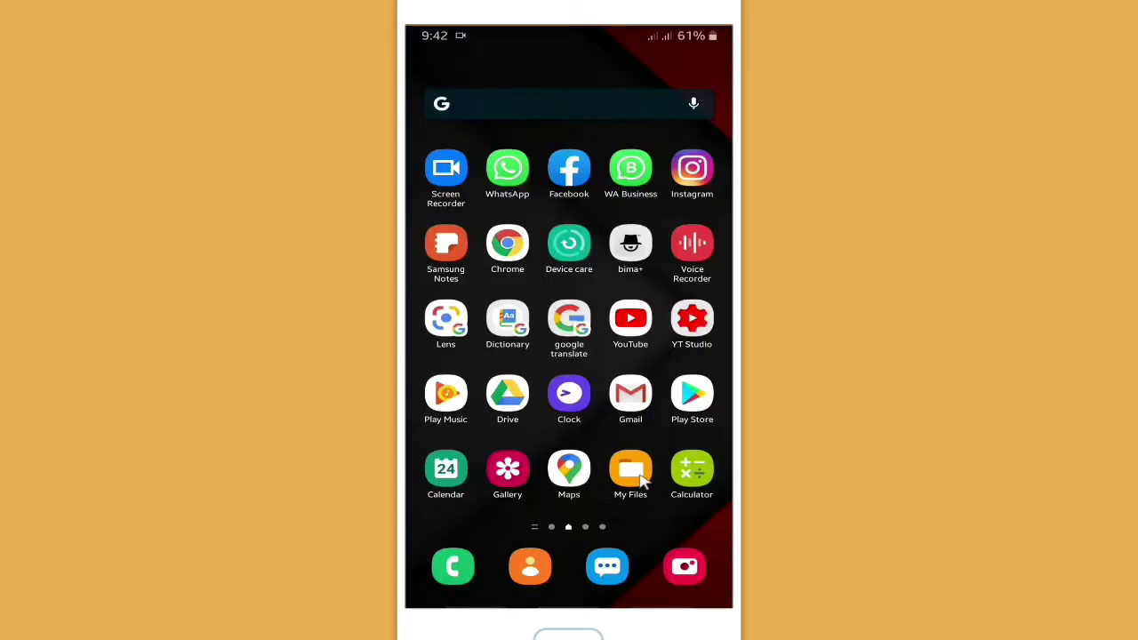
Step: Copy cool-ringing.mp3, iphone_x.mp3 and iphone_x_ringtone.mp3 from Internal storage > Download
{"action": "left_click", "coordinate": [635, 477]}
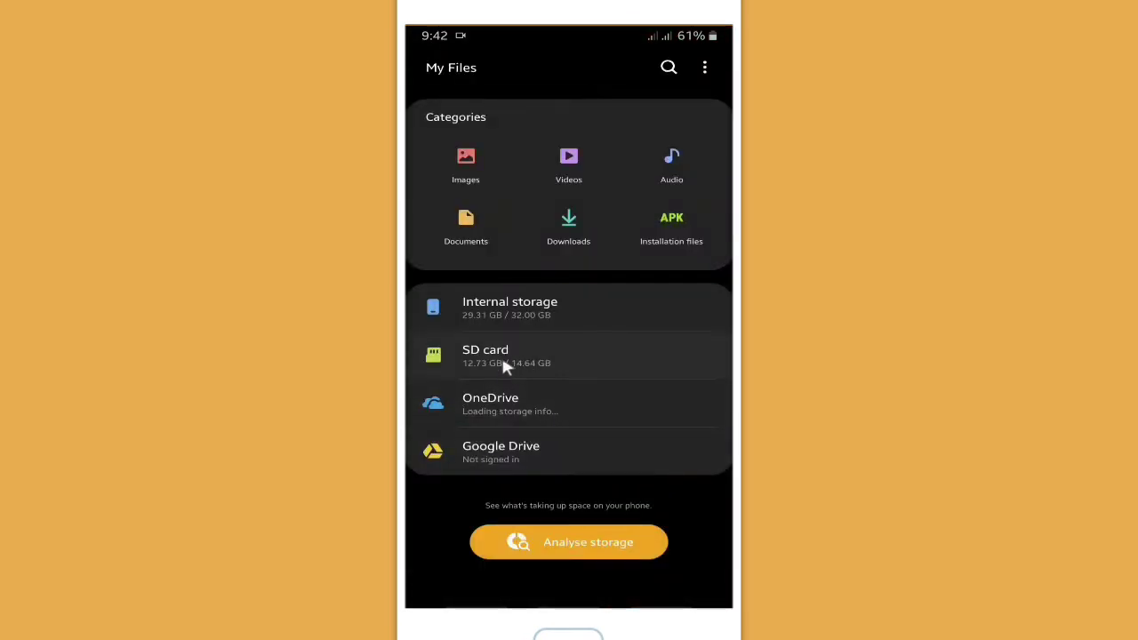
{"action": "left_click", "coordinate": [515, 304]}
{"action": "left_click", "coordinate": [511, 197]}
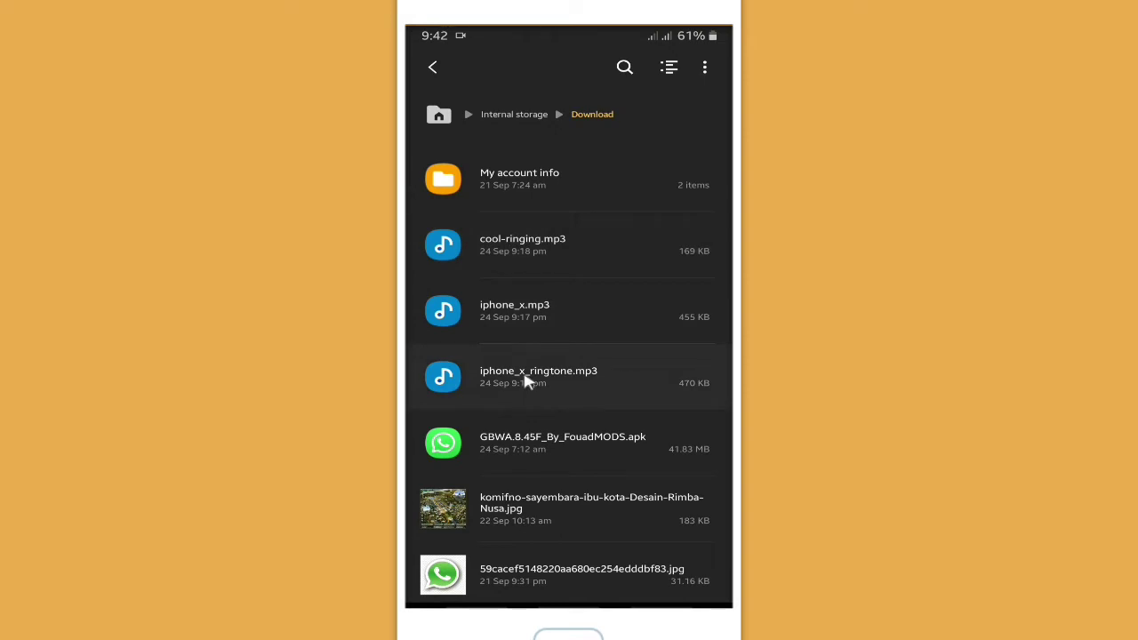
{"action": "left_click", "coordinate": [526, 242]}
{"action": "left_click", "coordinate": [572, 314]}
{"action": "left_click", "coordinate": [579, 374]}
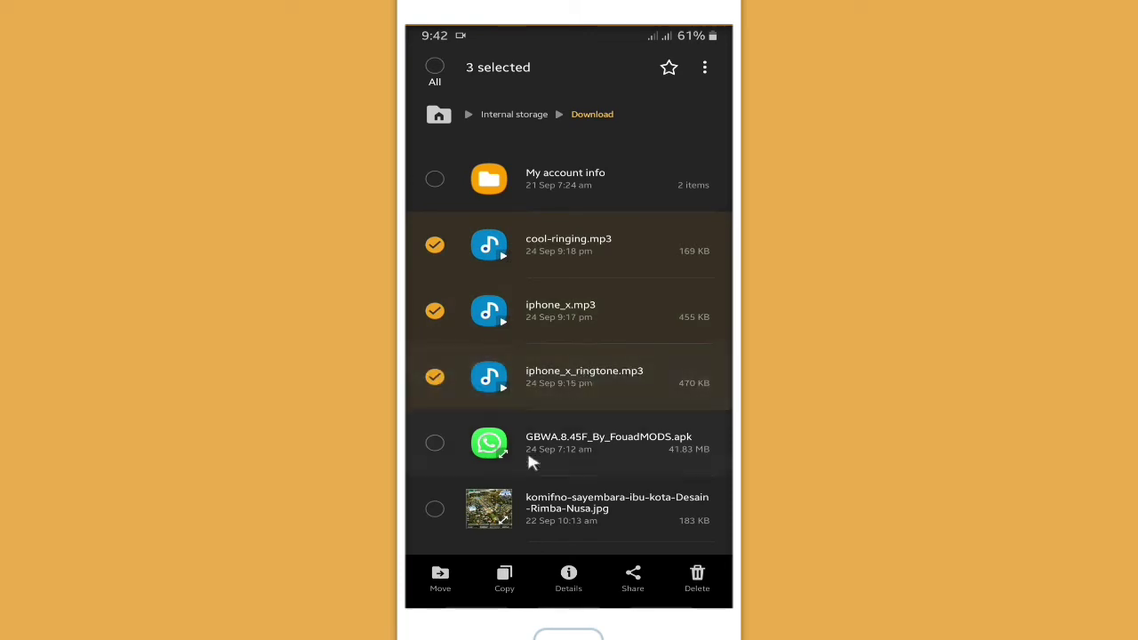
{"action": "left_click", "coordinate": [506, 580]}
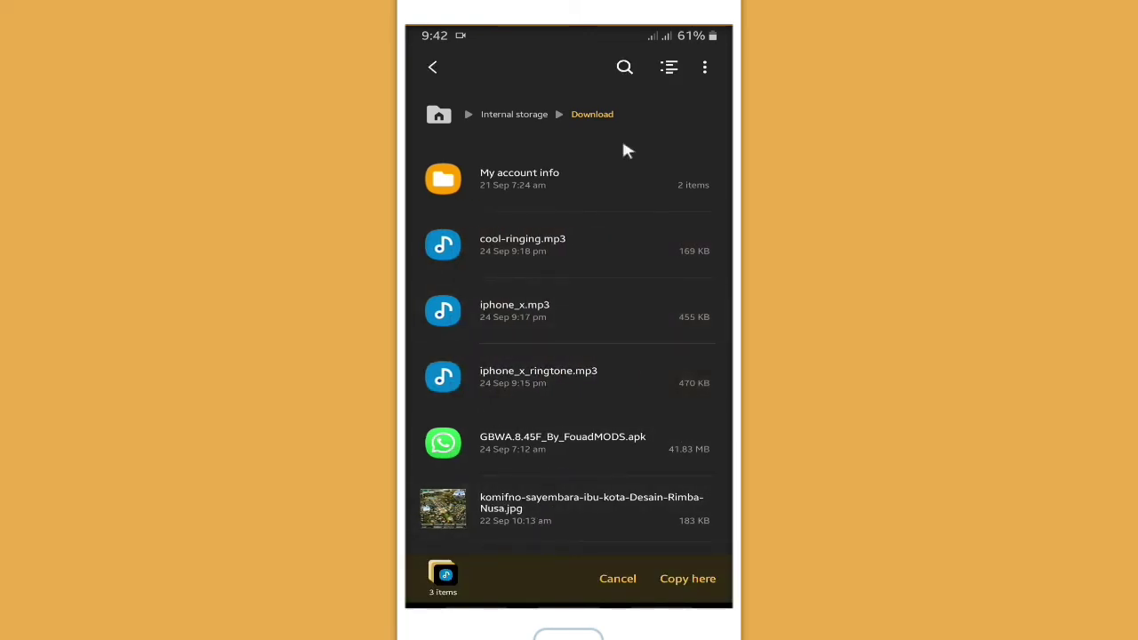
Step: Create a folder named 'Media' at the top of Internal storage and open it
{"action": "left_click", "coordinate": [513, 118]}
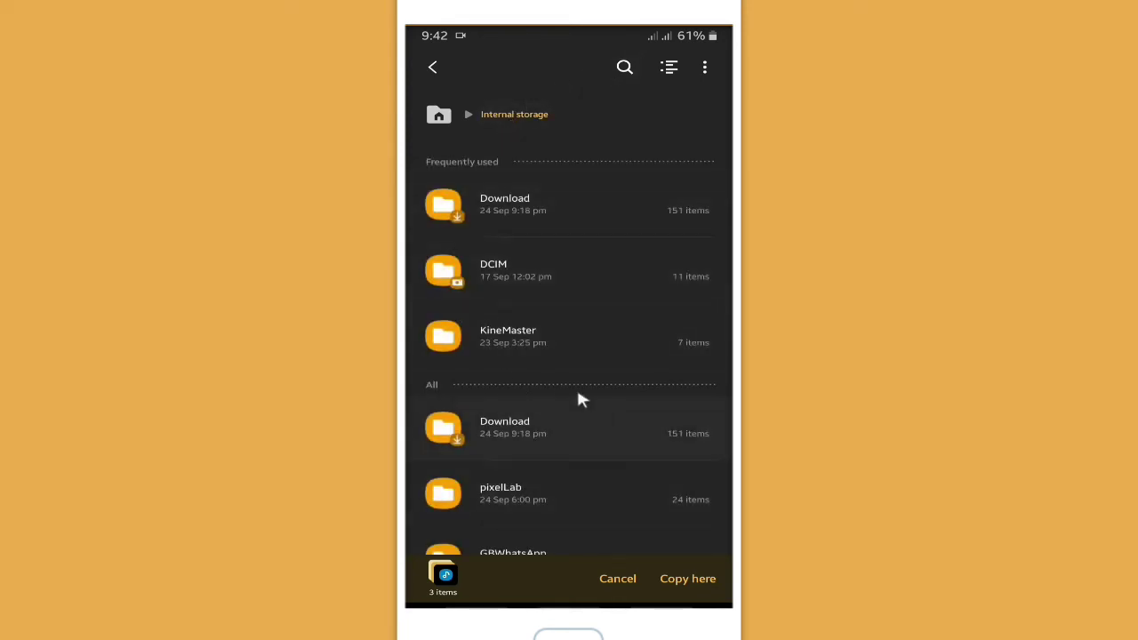
{"action": "left_click", "coordinate": [702, 77]}
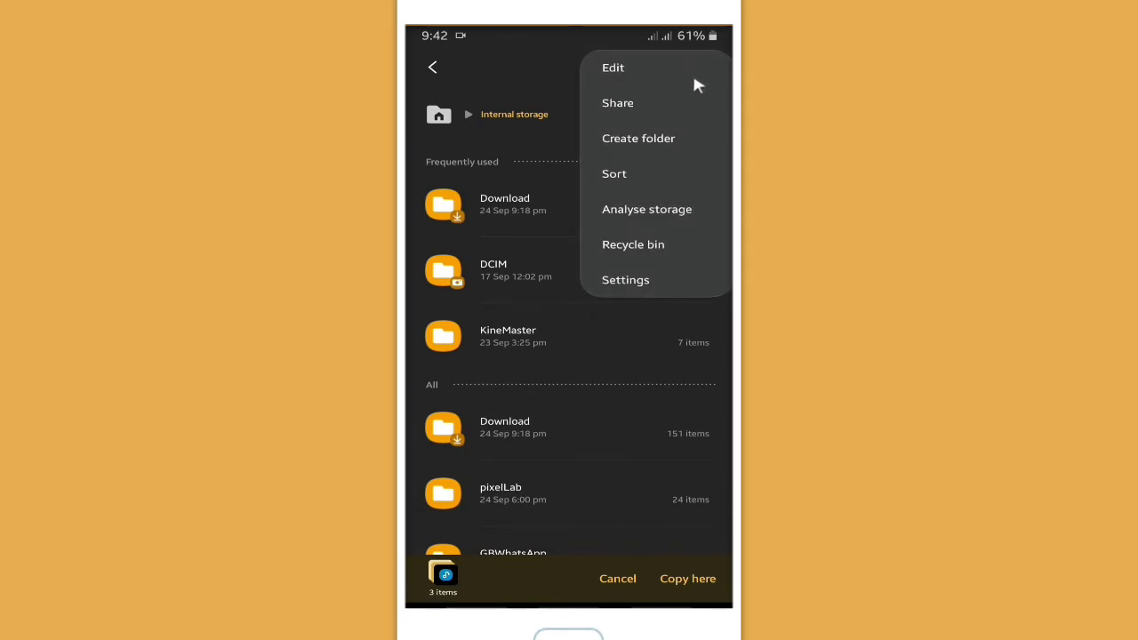
{"action": "left_click", "coordinate": [637, 140]}
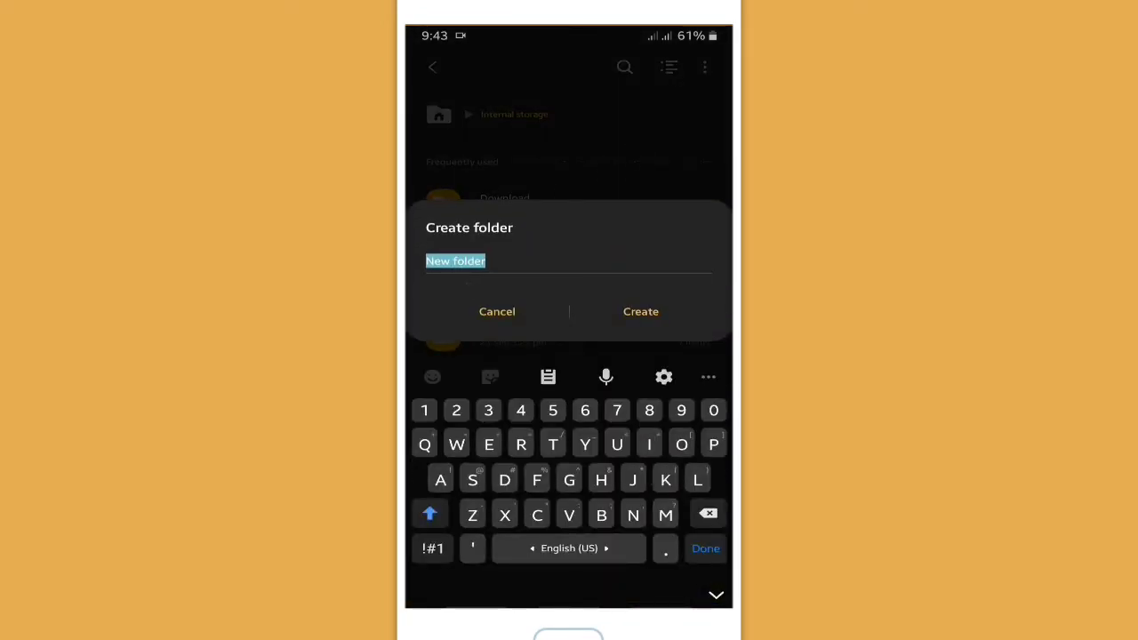
{"action": "type", "text": "Media"}
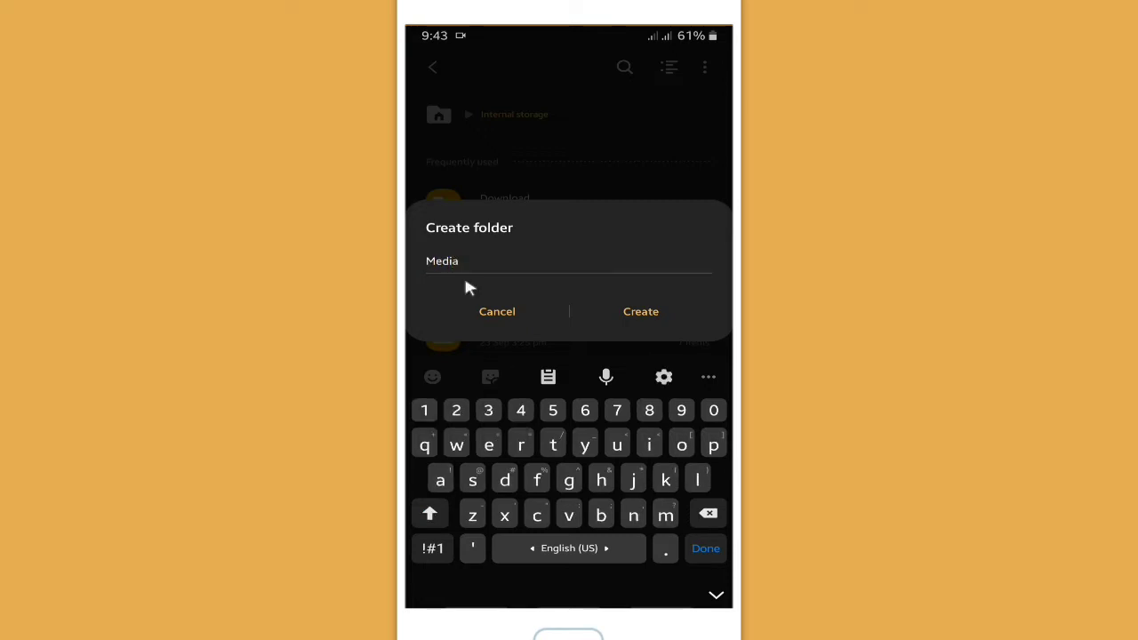
{"action": "left_click", "coordinate": [635, 313]}
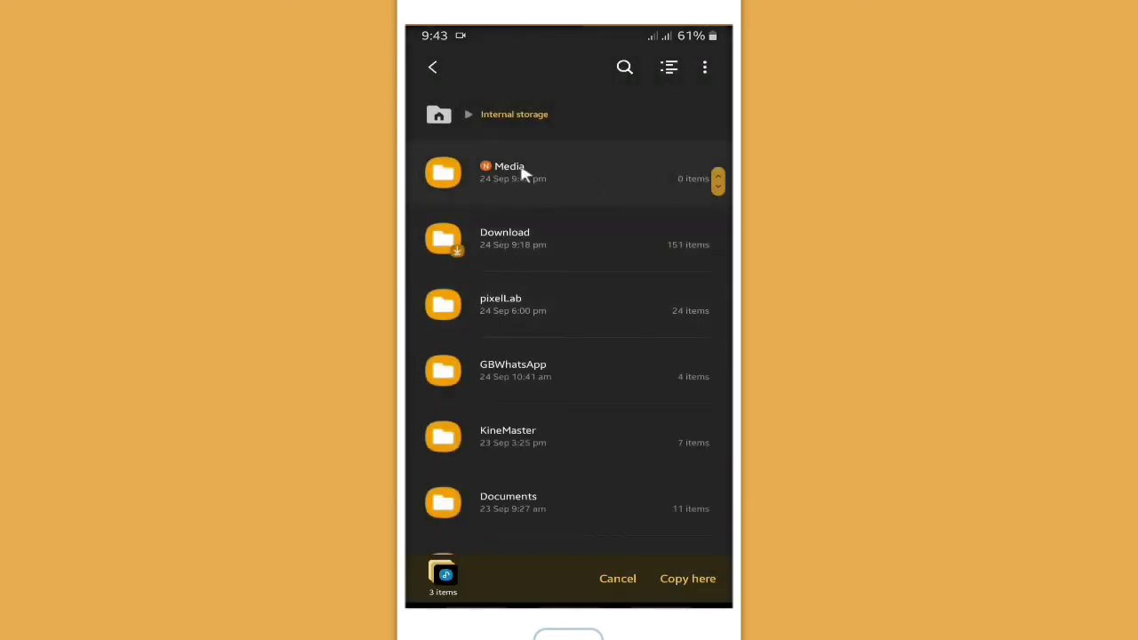
{"action": "left_click", "coordinate": [522, 173]}
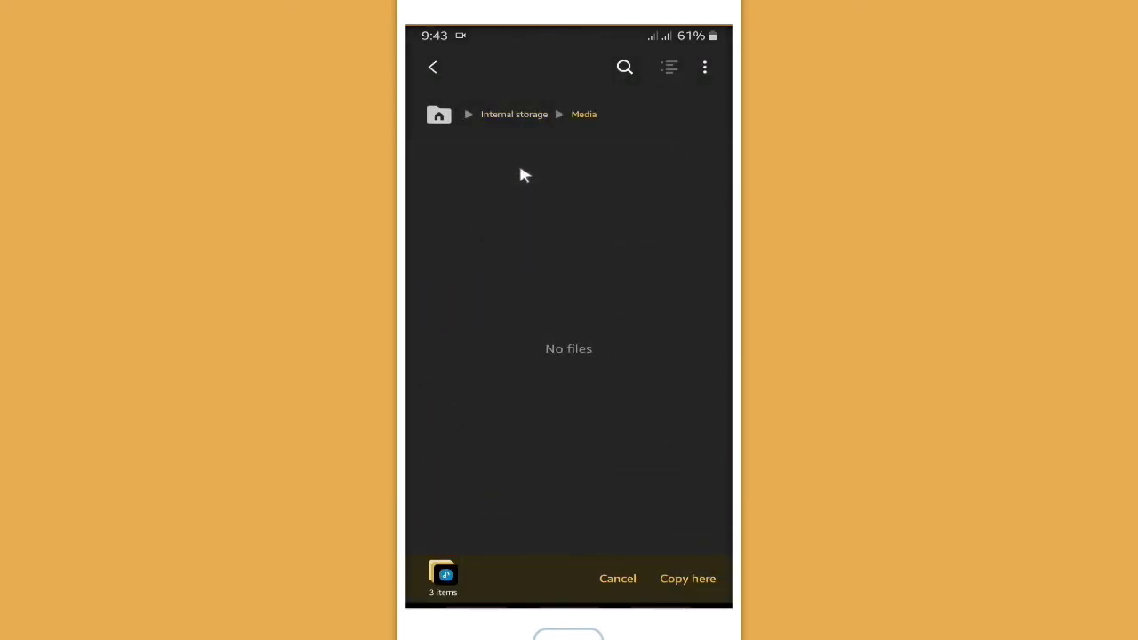
Step: Create a 'Ringtones' folder inside Media and paste the three ringtone MP3s into it
{"action": "left_click", "coordinate": [707, 70]}
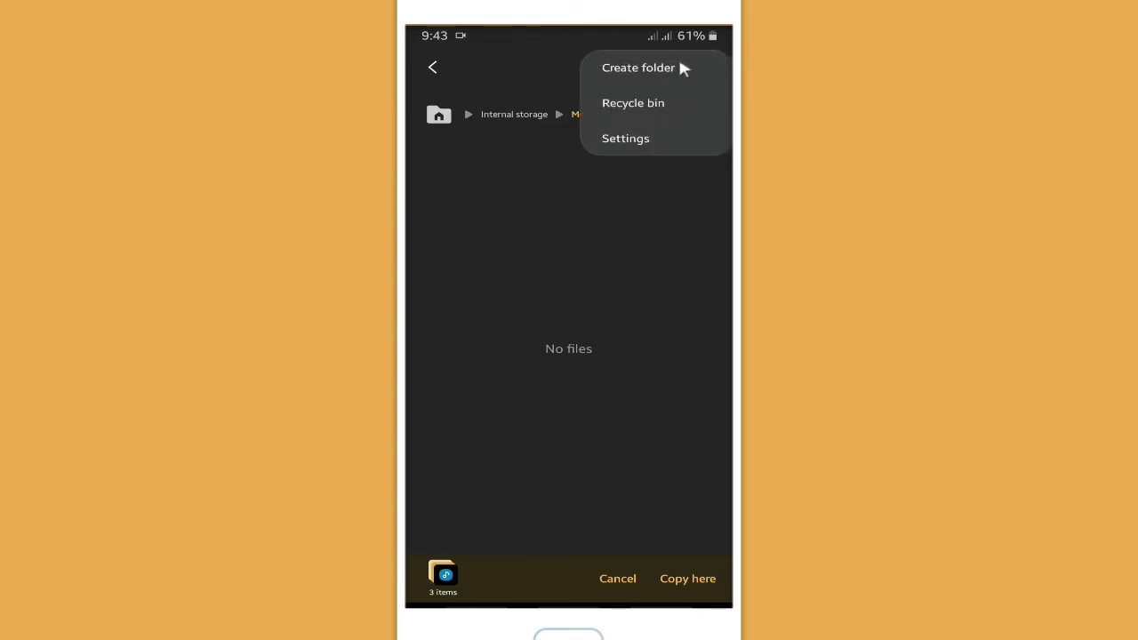
{"action": "left_click", "coordinate": [658, 68]}
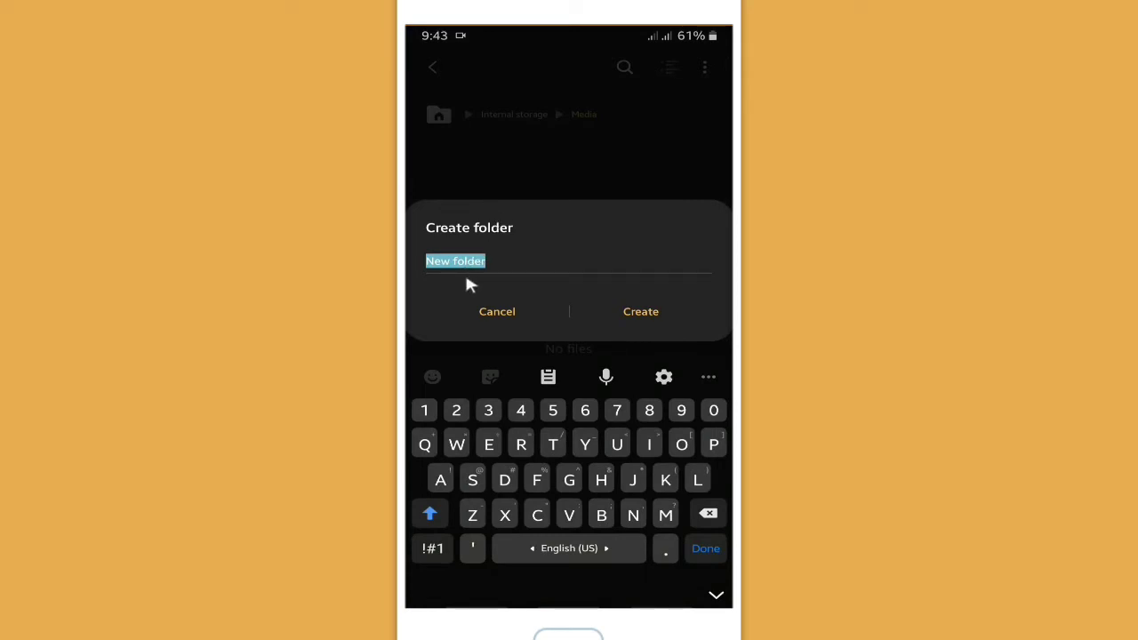
{"action": "type", "text": "Ringtones"}
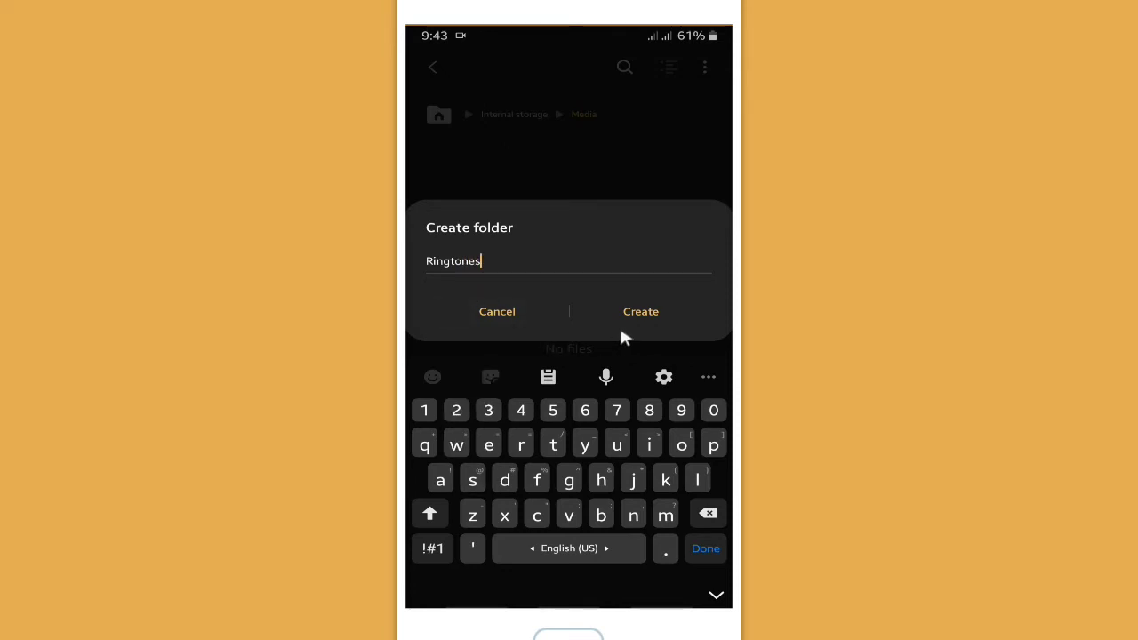
{"action": "left_click", "coordinate": [642, 313]}
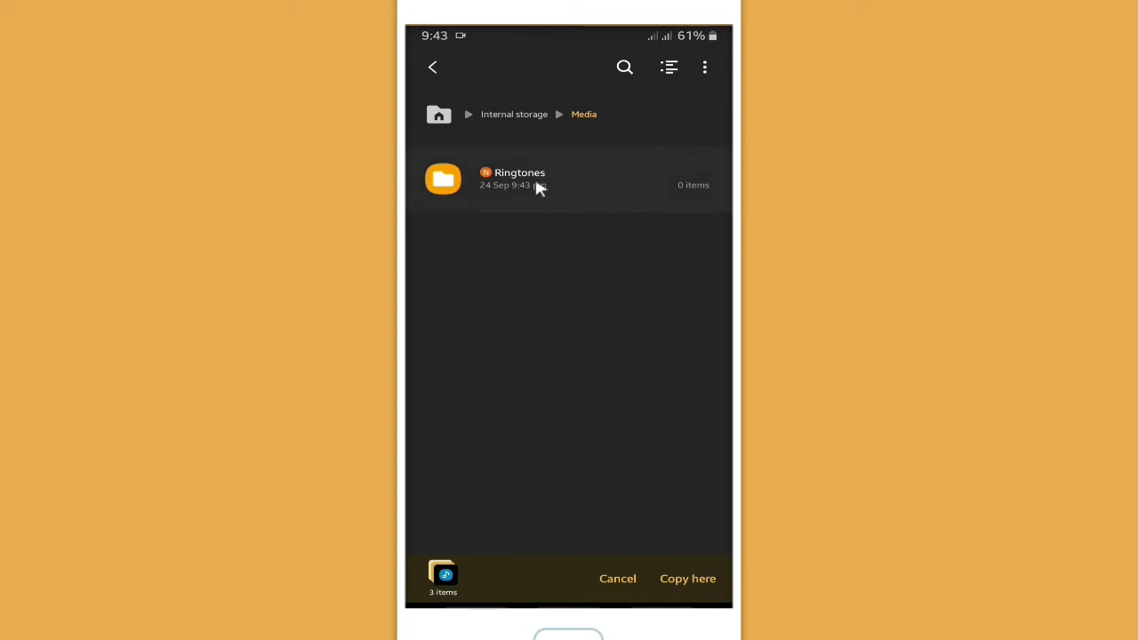
{"action": "left_click", "coordinate": [520, 178]}
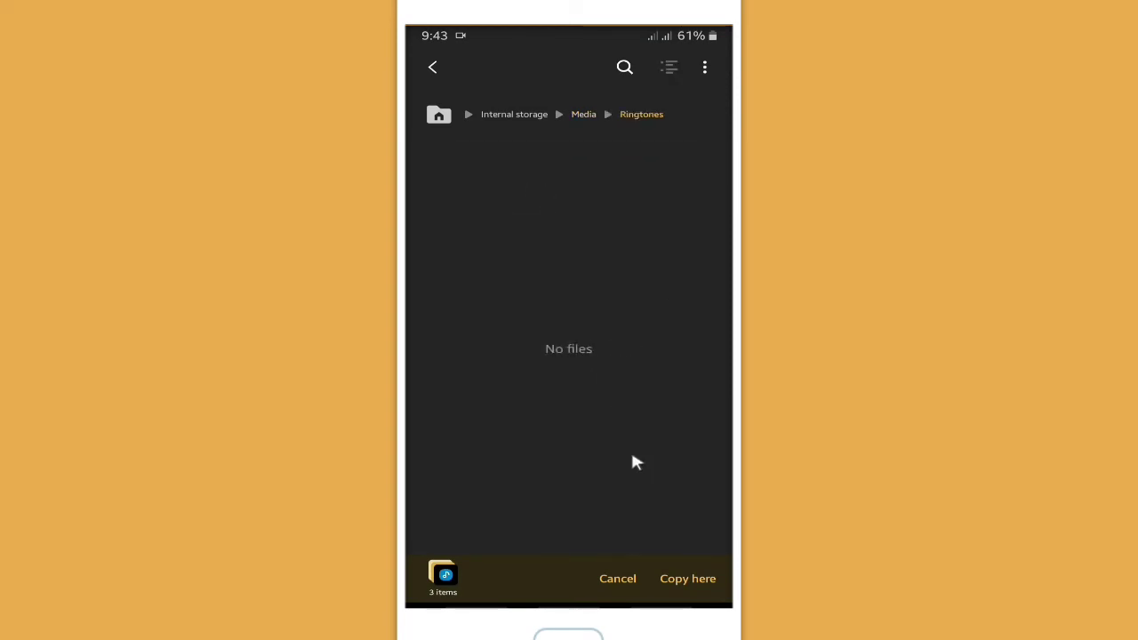
{"action": "left_click", "coordinate": [673, 587]}
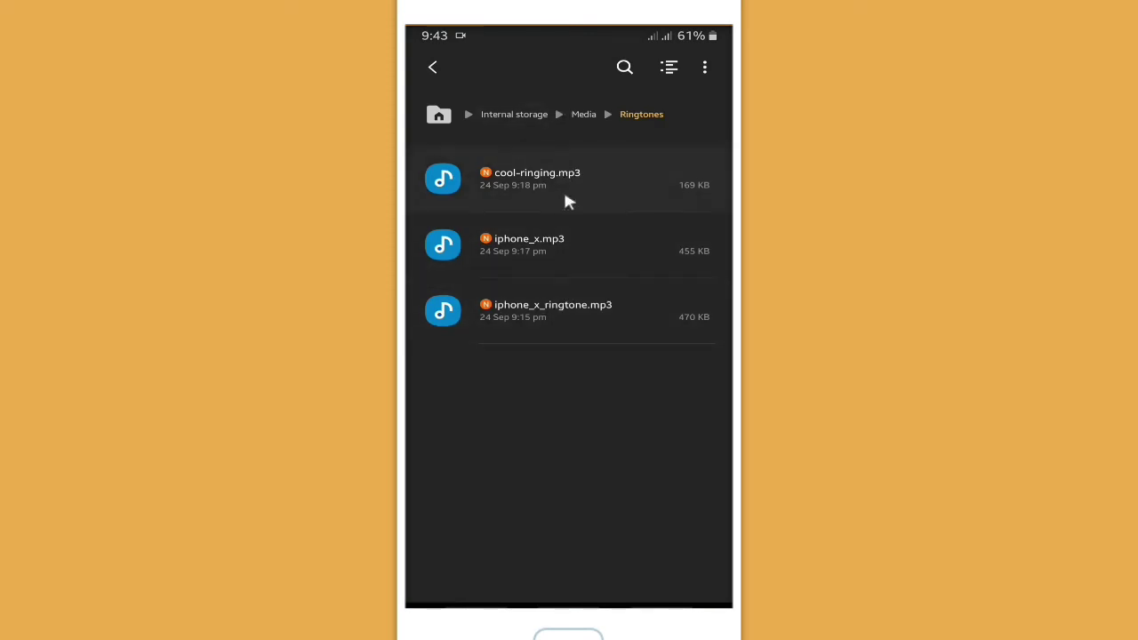
Step: Leave My Files for the Android home screen and launch WhatsApp
{"action": "left_click", "coordinate": [438, 114]}
{"action": "right_click", "coordinate": [640, 568]}
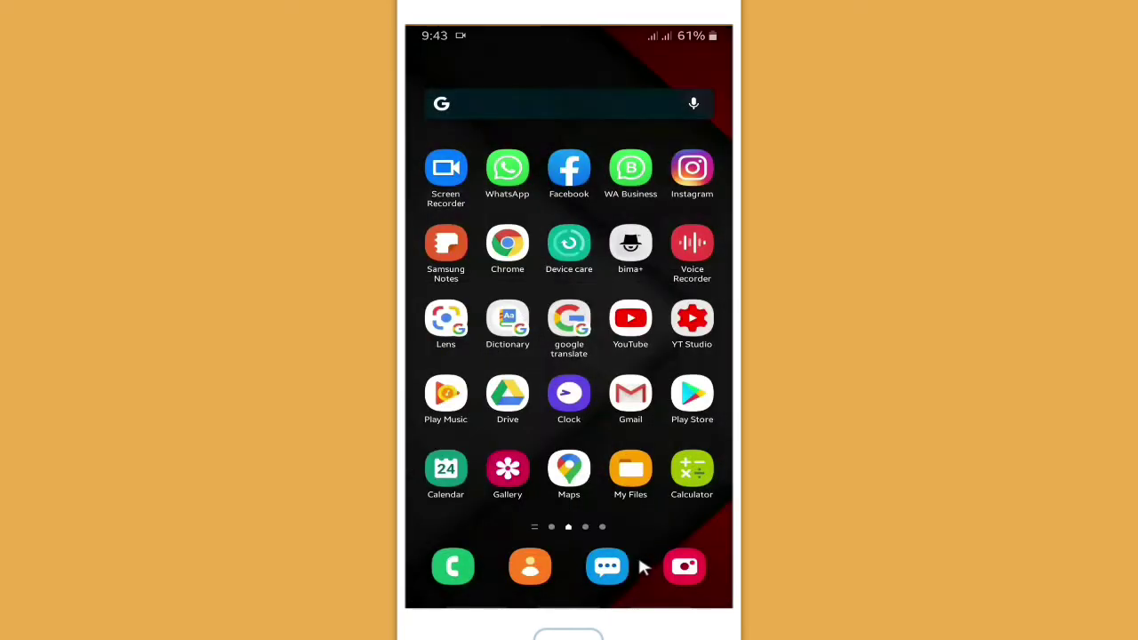
{"action": "left_click", "coordinate": [503, 174]}
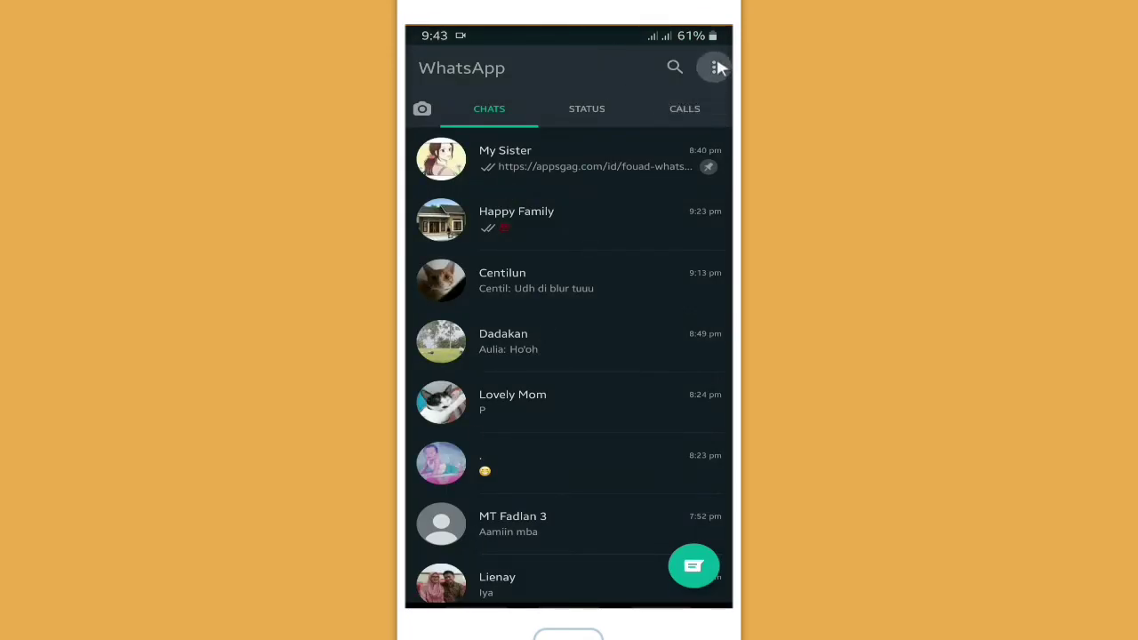
{"action": "left_click", "coordinate": [716, 68]}
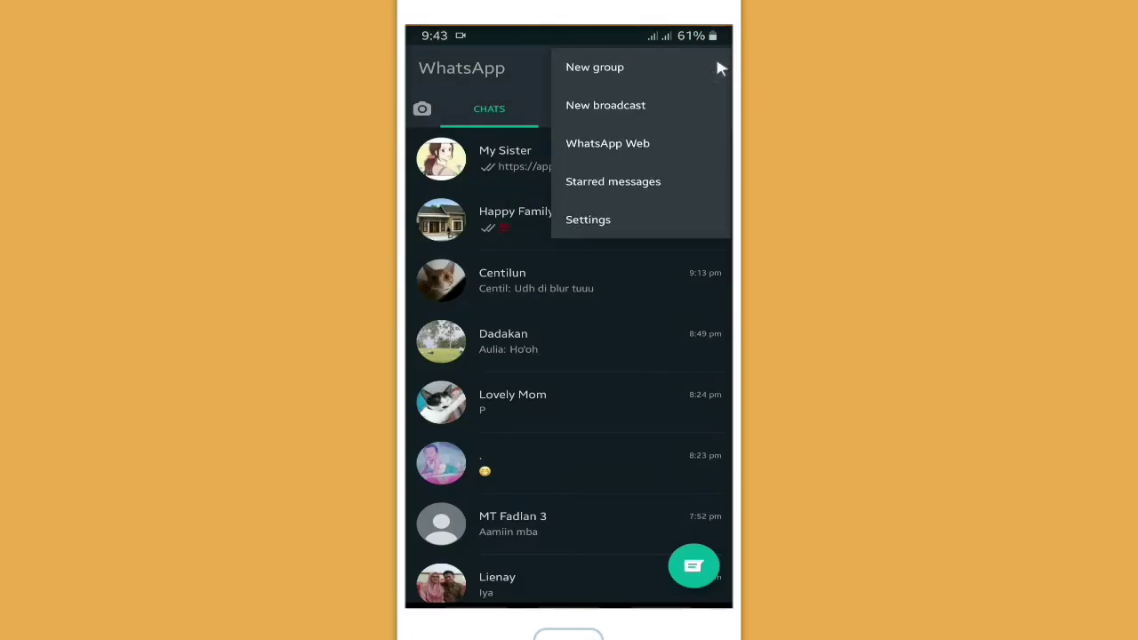
Step: In Settings > Notifications, set the group notification tone to iphone_x_ringtone
{"action": "left_click", "coordinate": [610, 229]}
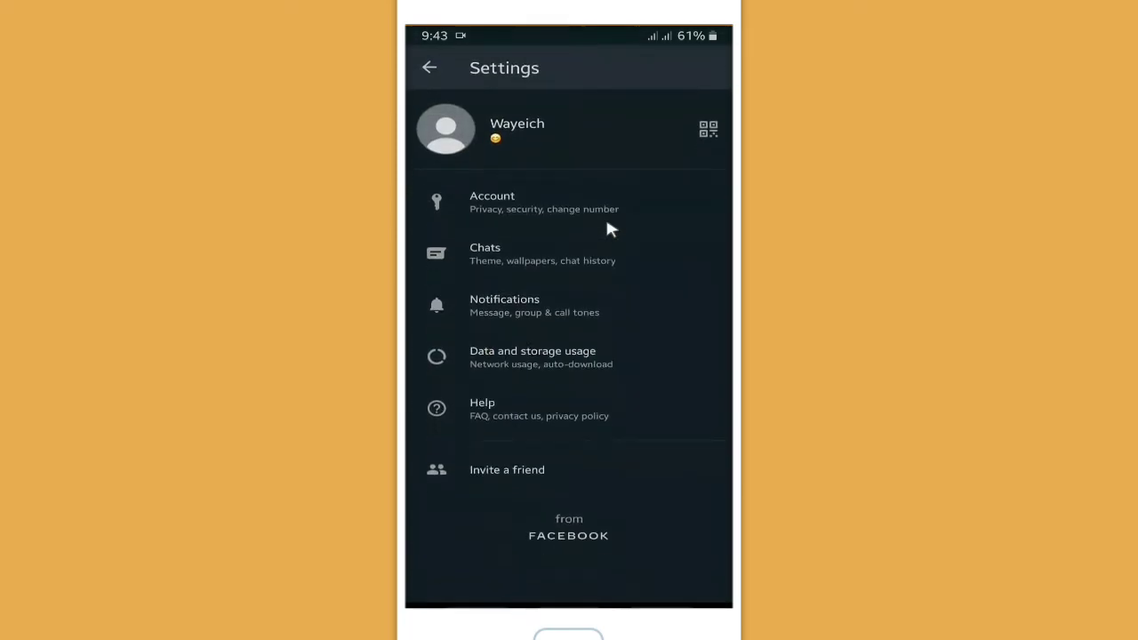
{"action": "left_click", "coordinate": [541, 322]}
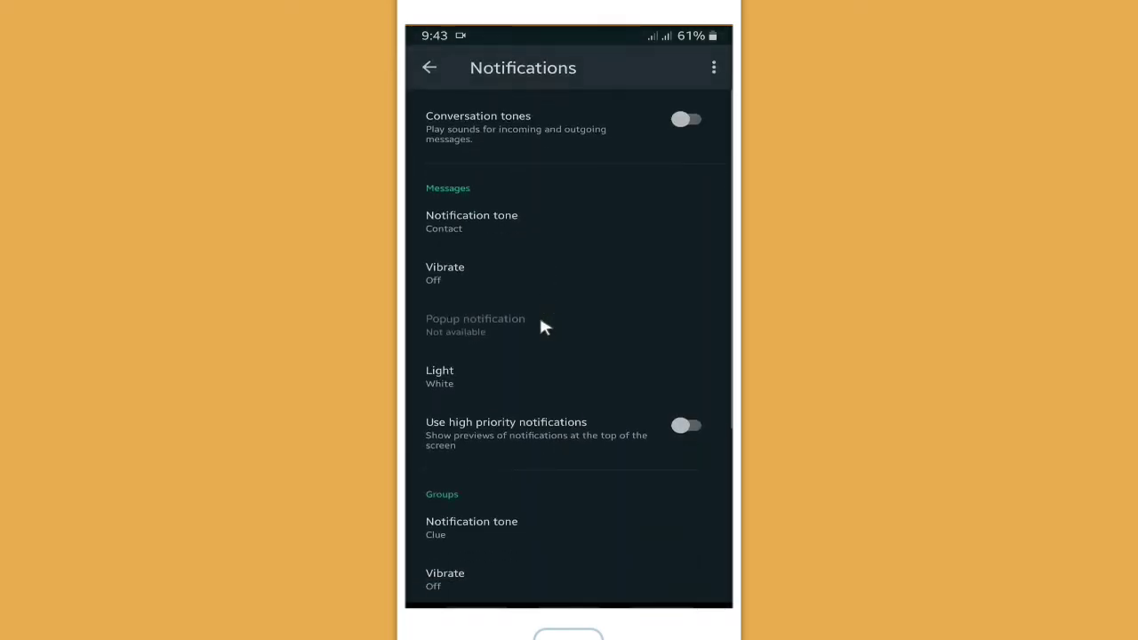
{"action": "scroll", "coordinate": [540, 322], "scroll_direction": "down", "scroll_amount": 3}
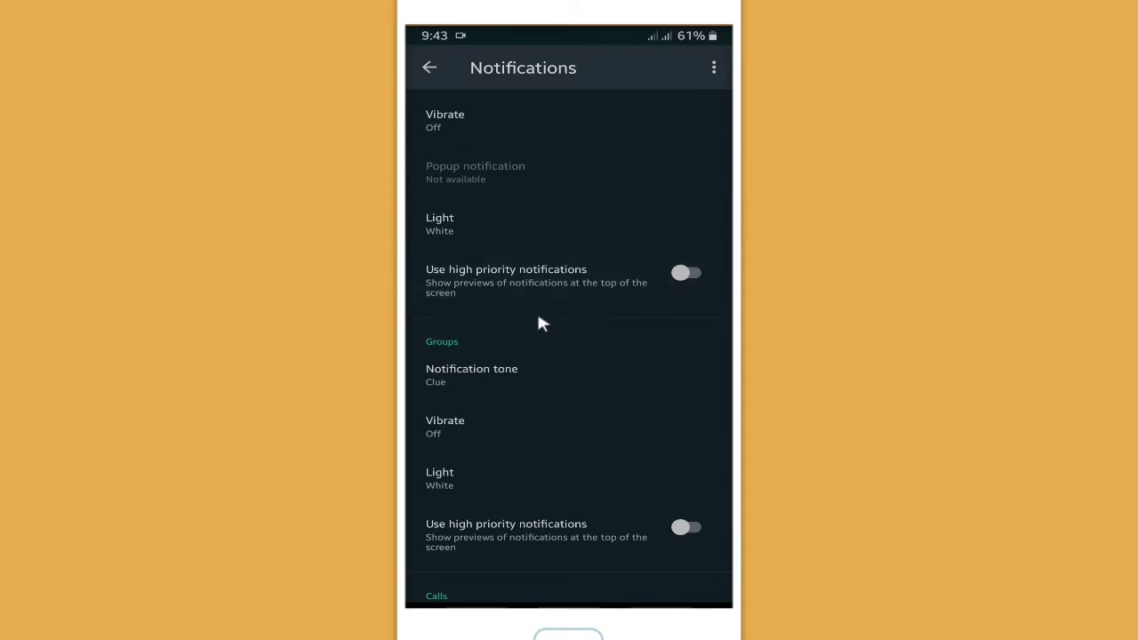
{"action": "left_click", "coordinate": [505, 376]}
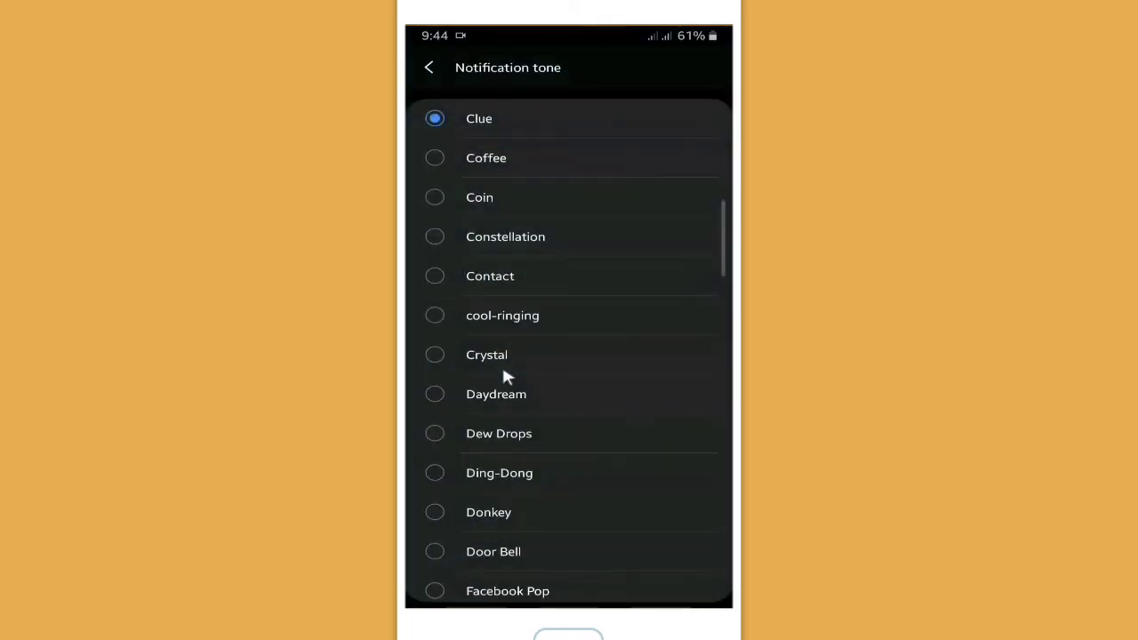
{"action": "scroll", "coordinate": [498, 351], "scroll_direction": "down", "scroll_amount": 4}
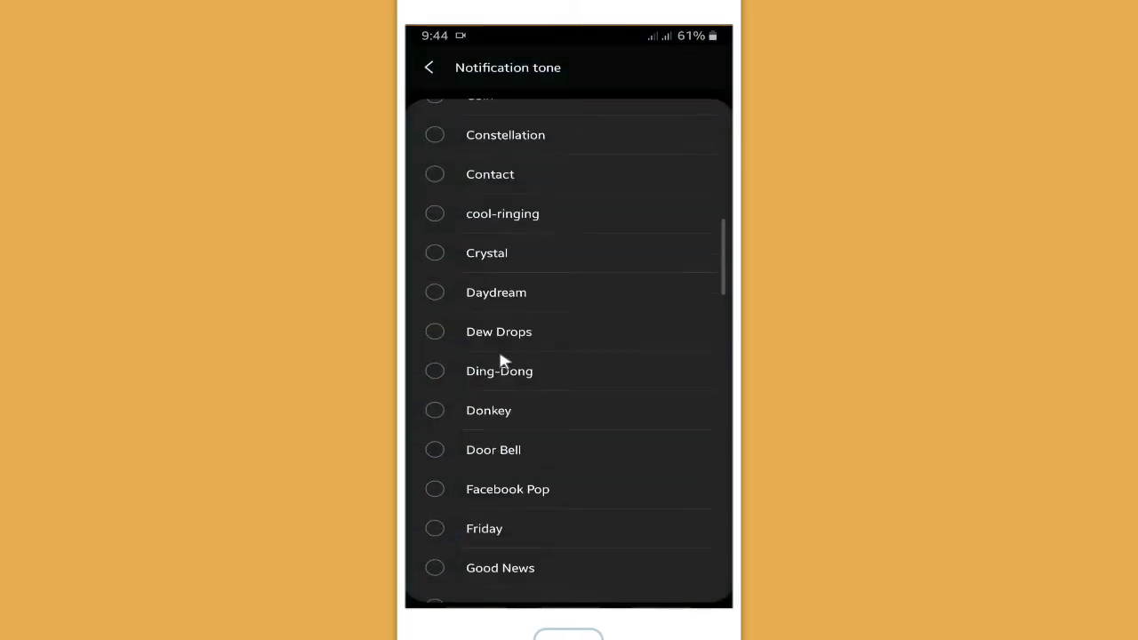
{"action": "scroll", "coordinate": [500, 358], "scroll_direction": "down", "scroll_amount": 3}
{"action": "scroll", "coordinate": [500, 357], "scroll_direction": "down", "scroll_amount": 2}
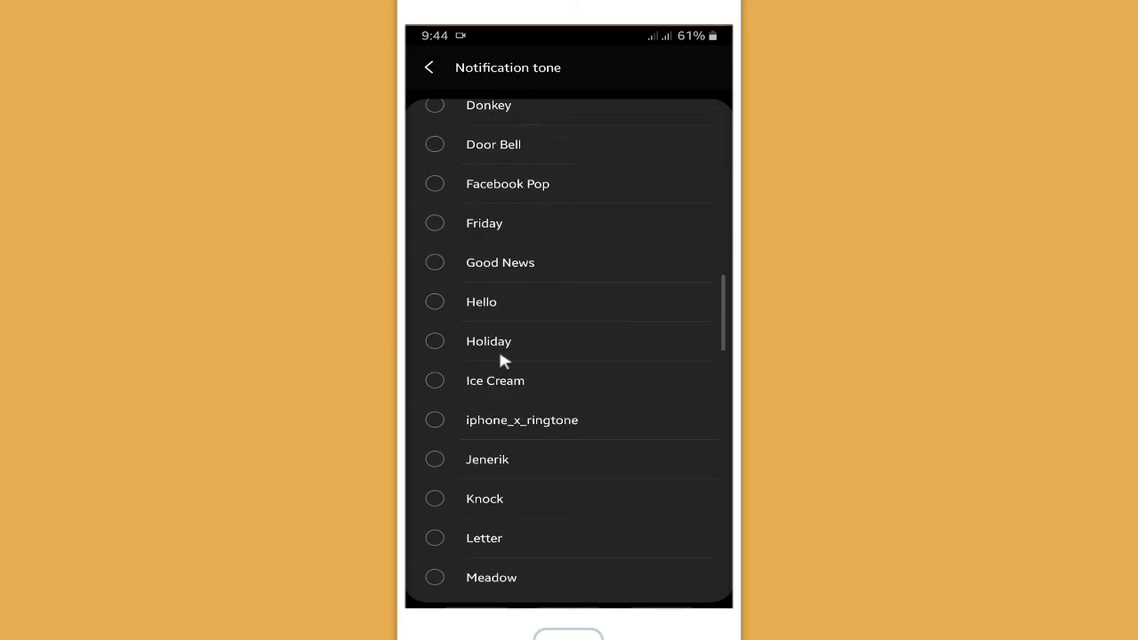
{"action": "left_click", "coordinate": [505, 371]}
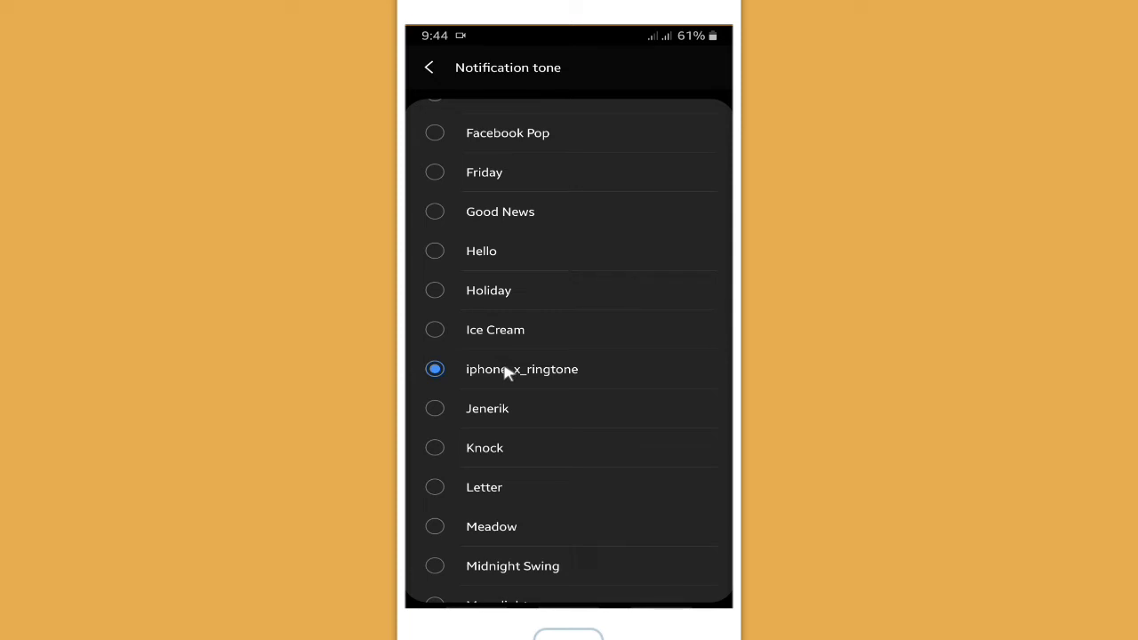
Step: Scroll through the tone list and switch the group tone to cool-ringing
{"action": "scroll", "coordinate": [509, 383], "scroll_direction": "down", "scroll_amount": 5}
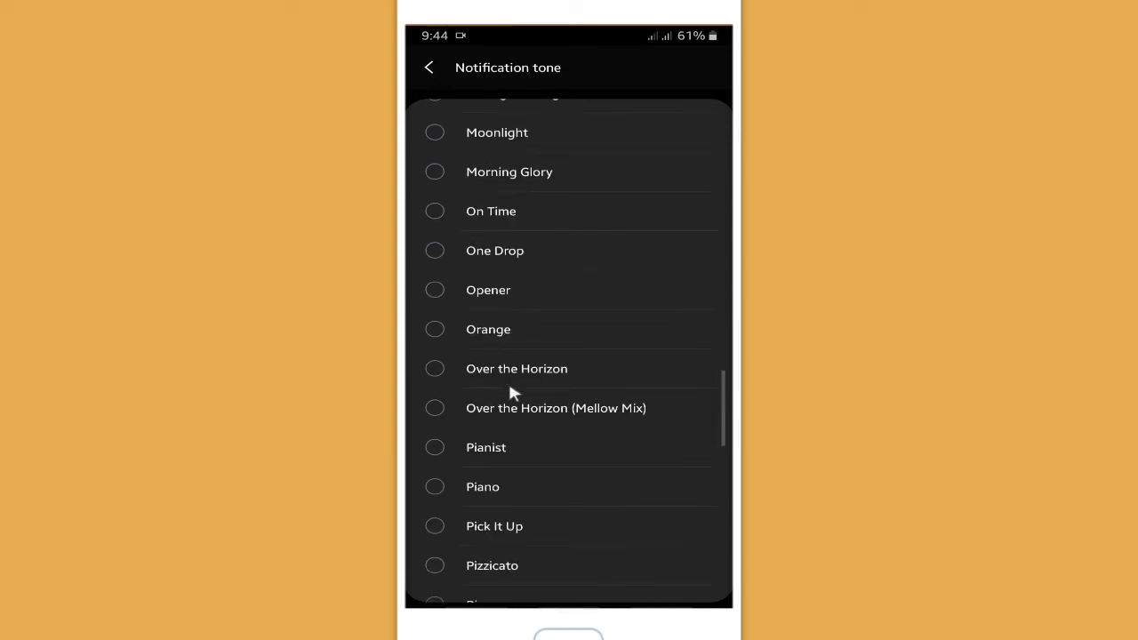
{"action": "scroll", "coordinate": [510, 389], "scroll_direction": "down", "scroll_amount": 2}
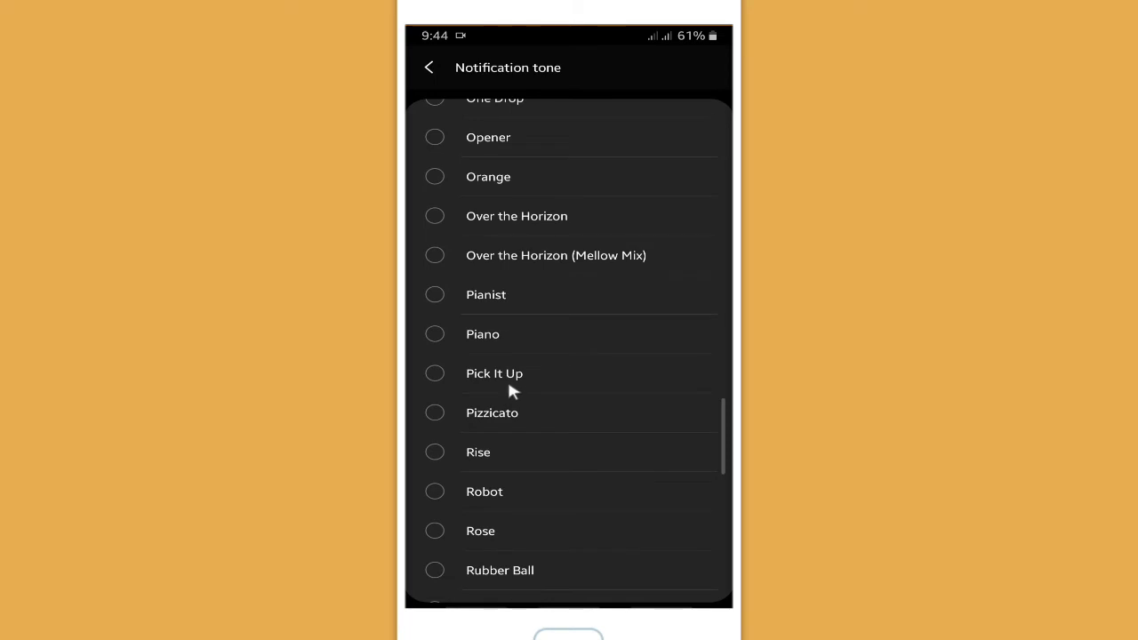
{"action": "scroll", "coordinate": [509, 384], "scroll_direction": "down", "scroll_amount": 5}
{"action": "scroll", "coordinate": [512, 385], "scroll_direction": "down", "scroll_amount": 3}
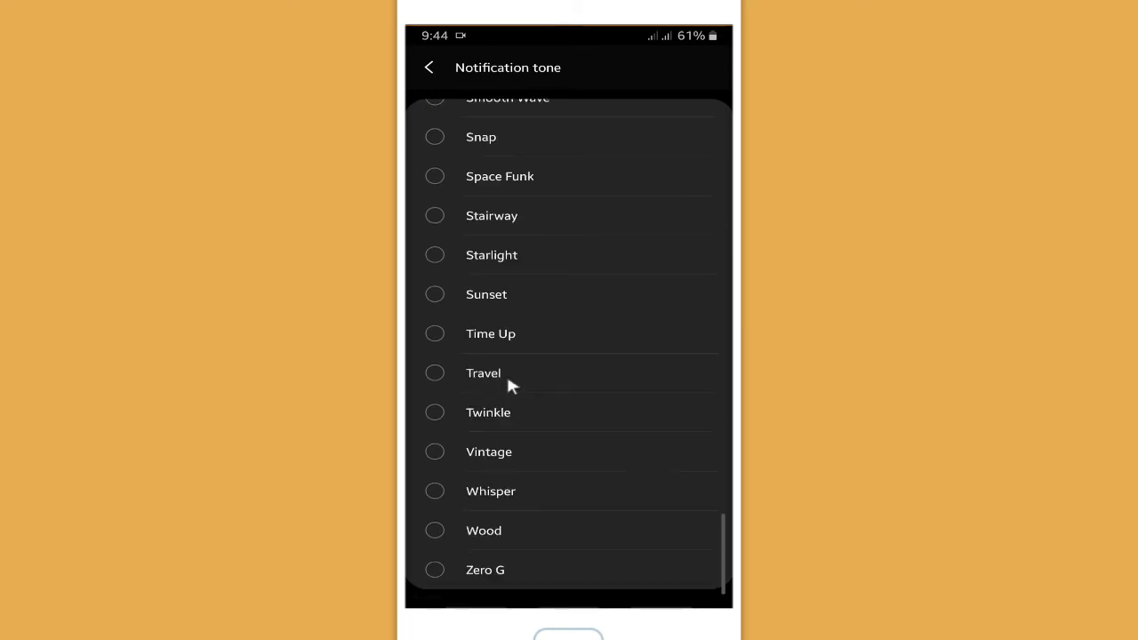
{"action": "scroll", "coordinate": [509, 382], "scroll_direction": "up", "scroll_amount": 5}
{"action": "scroll", "coordinate": [524, 365], "scroll_direction": "up", "scroll_amount": 10}
{"action": "scroll", "coordinate": [536, 188], "scroll_direction": "up", "scroll_amount": 3}
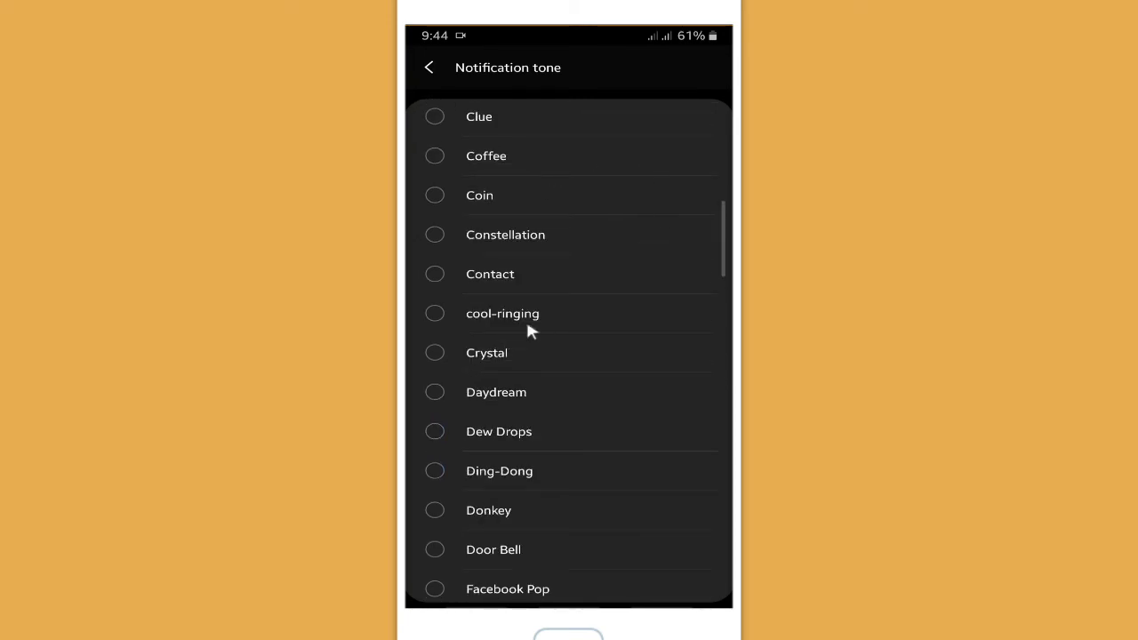
{"action": "left_click", "coordinate": [537, 313]}
Step: Settle on Best iPhone X as the group tone and return to Notifications
{"action": "scroll", "coordinate": [567, 313], "scroll_direction": "up", "scroll_amount": 3}
{"action": "scroll", "coordinate": [569, 308], "scroll_direction": "up", "scroll_amount": 3}
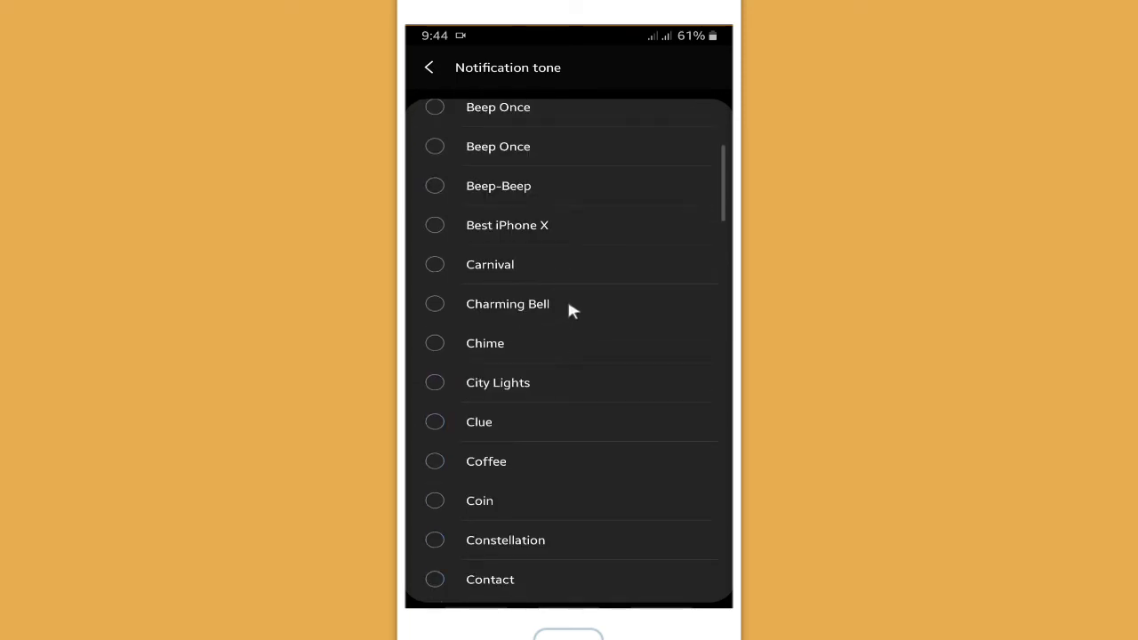
{"action": "left_click", "coordinate": [512, 230]}
{"action": "left_click", "coordinate": [431, 69]}
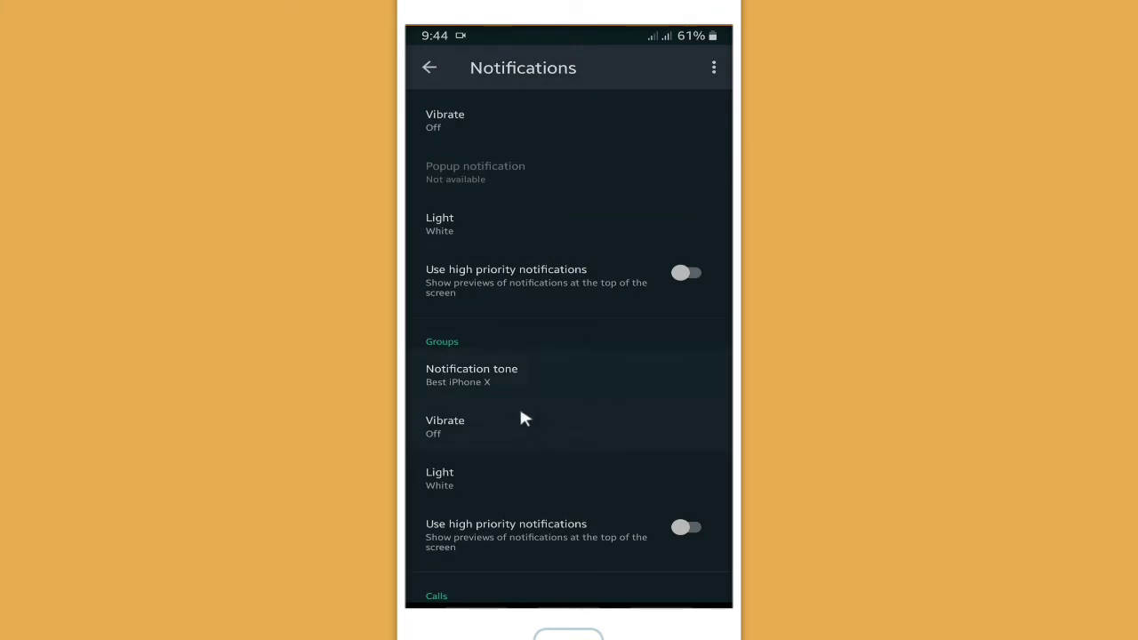
{"action": "scroll", "coordinate": [521, 409], "scroll_direction": "down", "scroll_amount": 2}
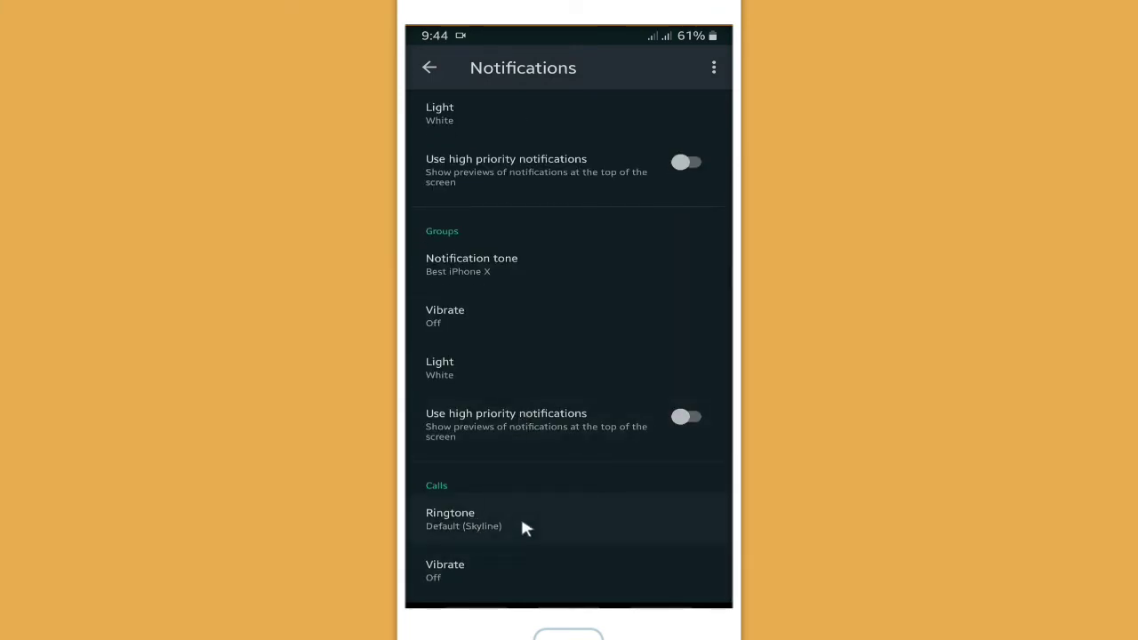
Step: Set the Calls ringtone to Best iPhone X and go back to Notifications
{"action": "left_click", "coordinate": [475, 525]}
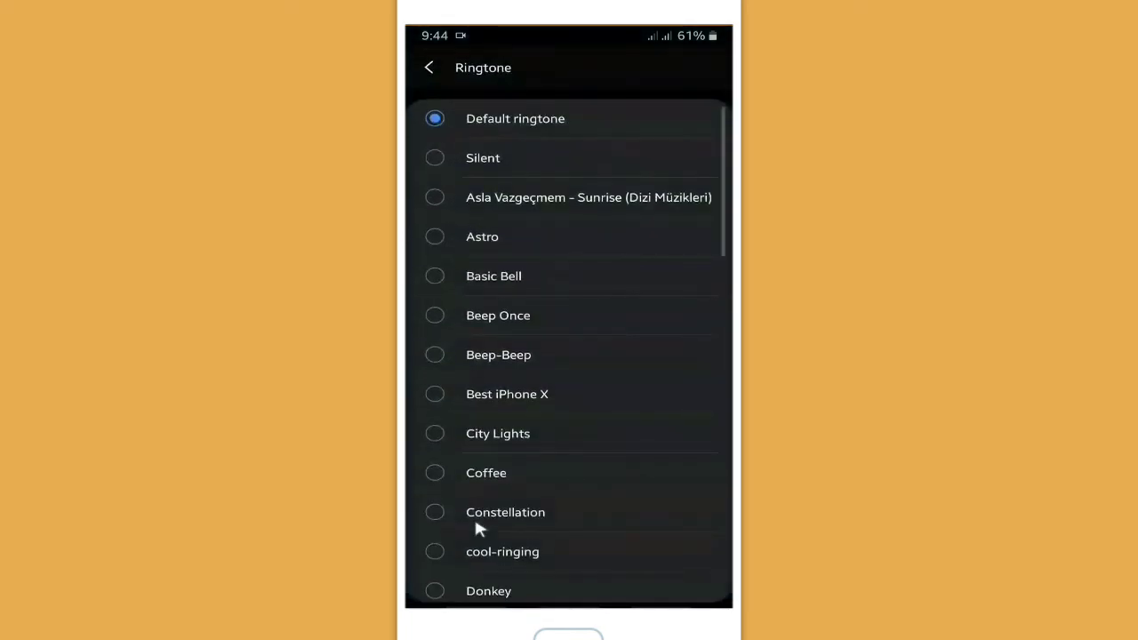
{"action": "scroll", "coordinate": [517, 240], "scroll_direction": "down", "scroll_amount": 3}
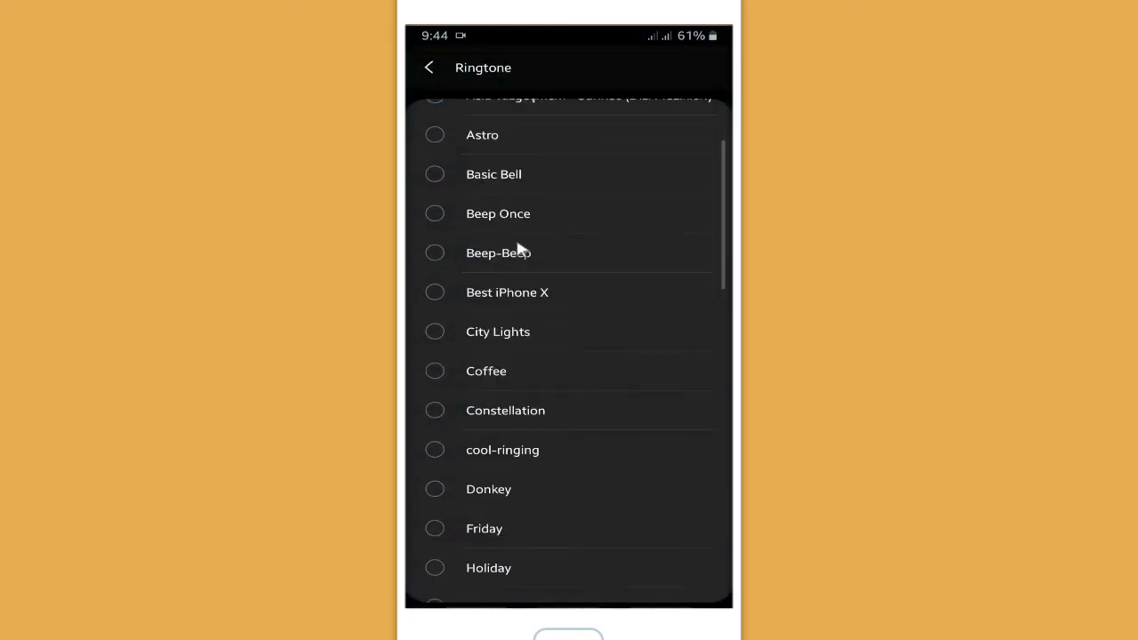
{"action": "left_click", "coordinate": [519, 249]}
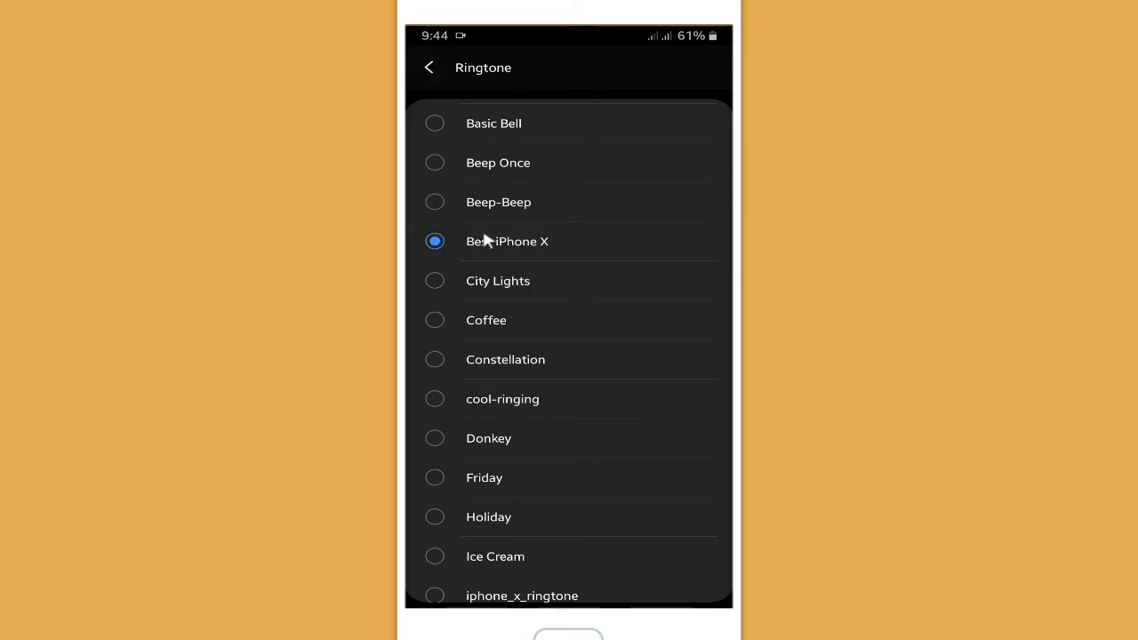
{"action": "scroll", "coordinate": [546, 516], "scroll_direction": "down", "scroll_amount": 3}
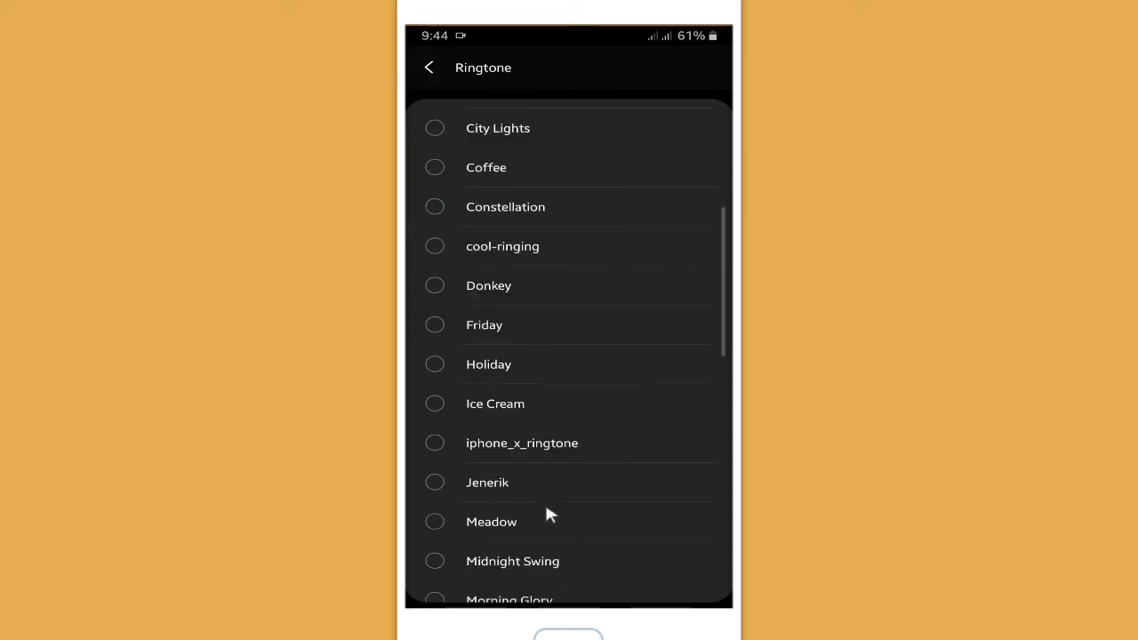
{"action": "scroll", "coordinate": [557, 463], "scroll_direction": "down", "scroll_amount": 12}
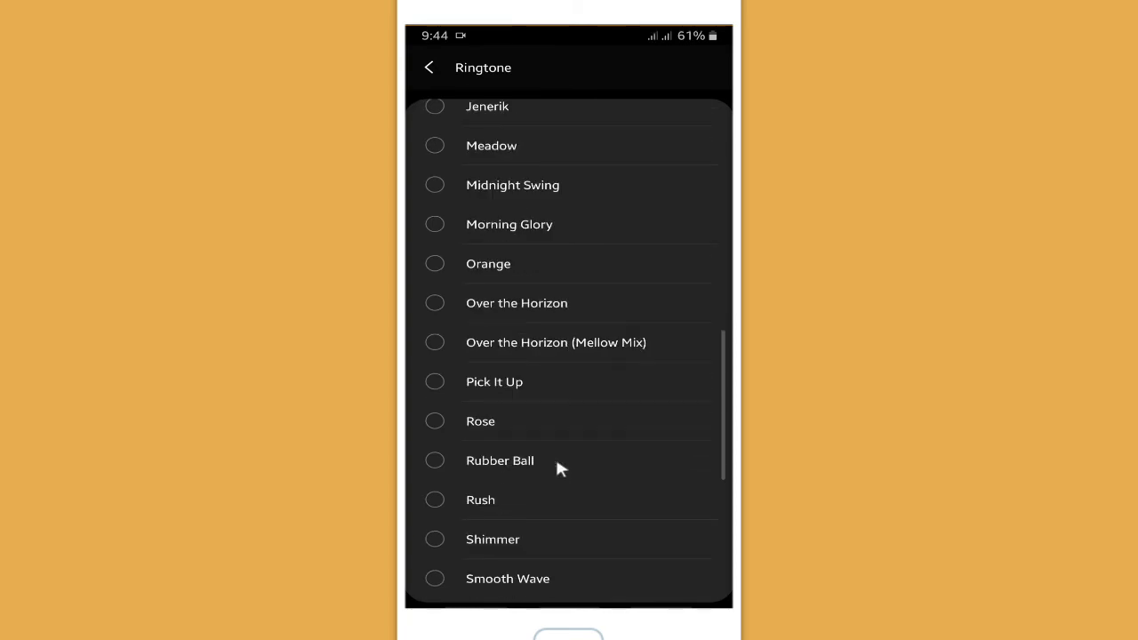
{"action": "scroll", "coordinate": [556, 458], "scroll_direction": "up", "scroll_amount": 15}
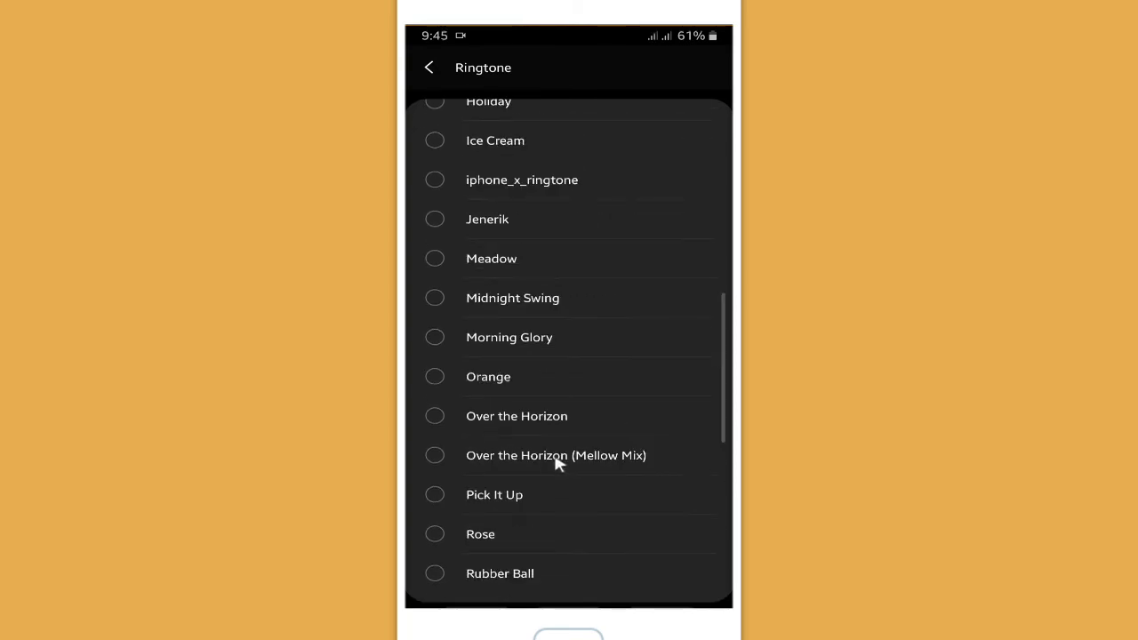
{"action": "left_click", "coordinate": [430, 69]}
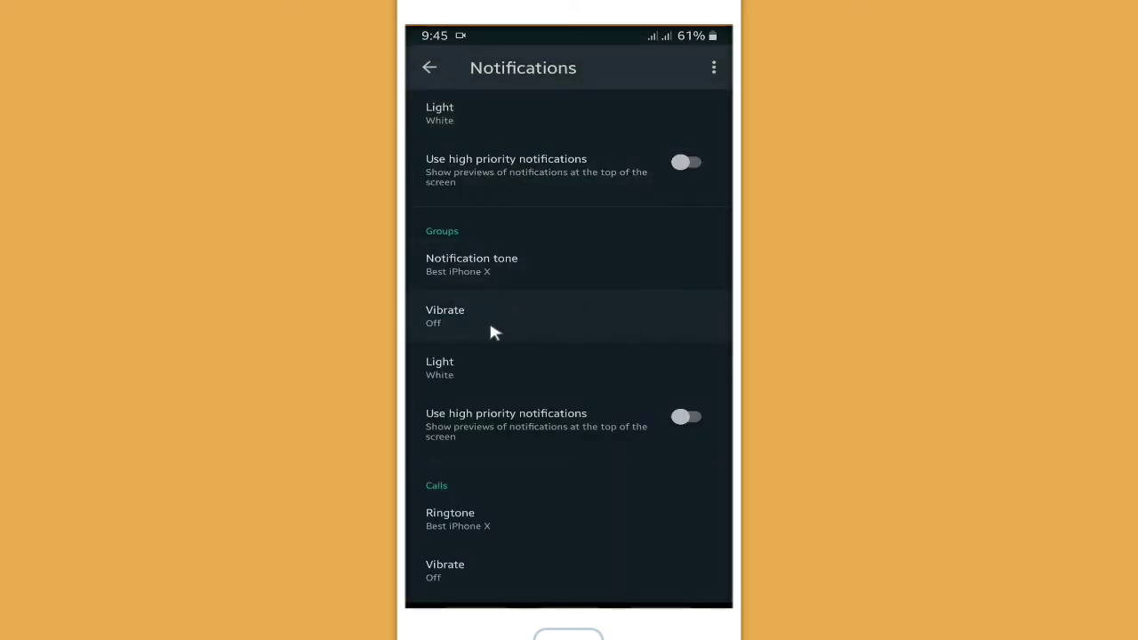
Step: Preview the group tones Carnival, Chime, Clue, Coin, Crystal, Ding-Dong and Dew Drops
{"action": "left_click", "coordinate": [497, 277]}
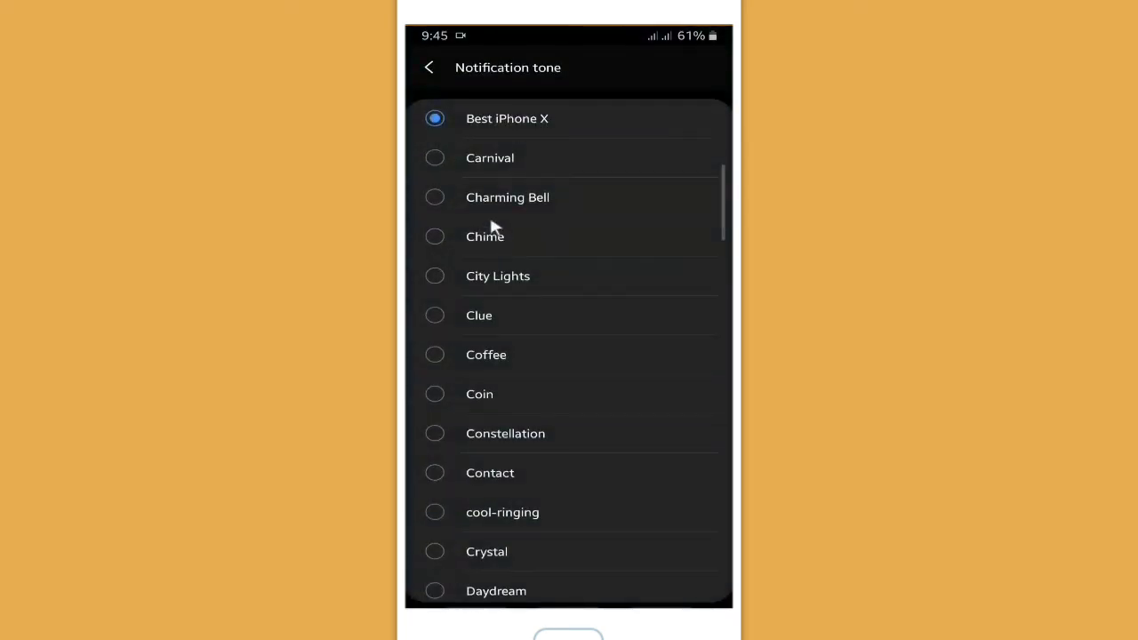
{"action": "left_click", "coordinate": [497, 167]}
{"action": "left_click", "coordinate": [513, 236]}
{"action": "left_click", "coordinate": [507, 322]}
{"action": "left_click", "coordinate": [508, 392]}
{"action": "scroll", "coordinate": [541, 511], "scroll_direction": "down", "scroll_amount": 2}
{"action": "left_click", "coordinate": [530, 450]}
{"action": "scroll", "coordinate": [529, 457], "scroll_direction": "down", "scroll_amount": 2}
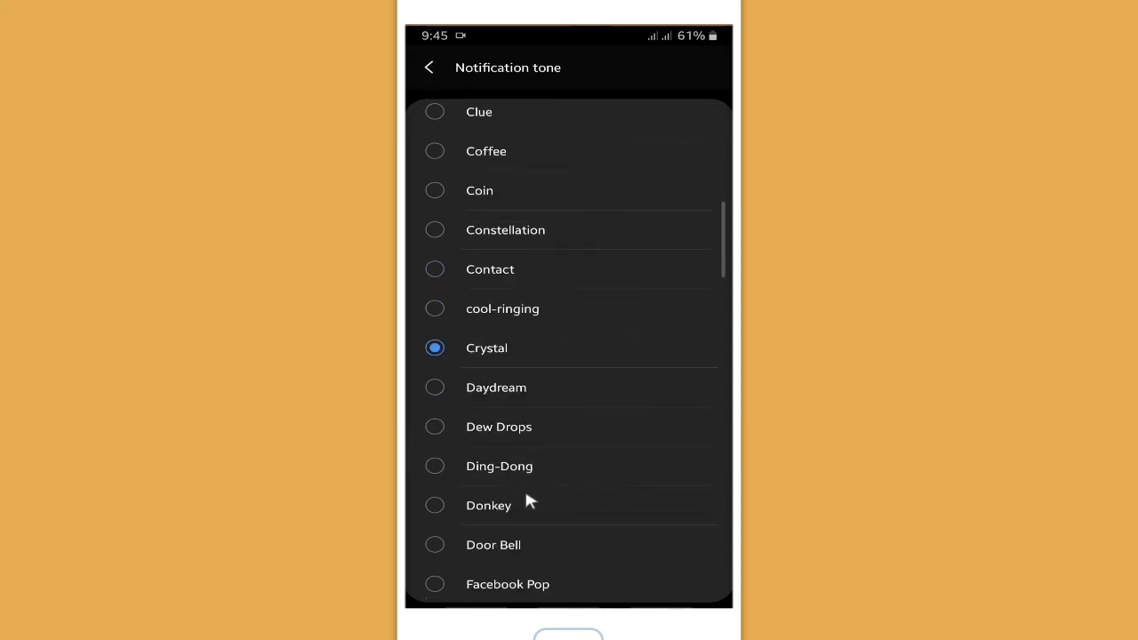
{"action": "left_click", "coordinate": [533, 467]}
{"action": "left_click", "coordinate": [538, 432]}
{"action": "scroll", "coordinate": [538, 432], "scroll_direction": "down", "scroll_amount": 1}
{"action": "scroll", "coordinate": [541, 439], "scroll_direction": "down", "scroll_amount": 3}
Step: Audition Hello, Good News, Letter, Moonlight, Midnight Swing, Opener and Orange tones
{"action": "left_click", "coordinate": [499, 506]}
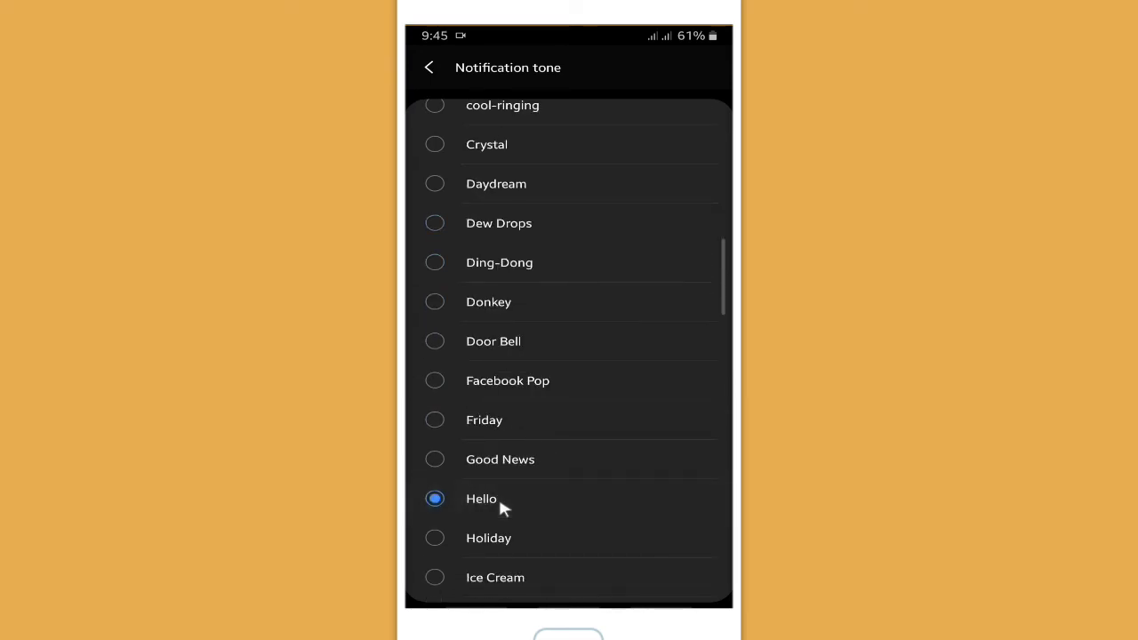
{"action": "left_click", "coordinate": [518, 461]}
{"action": "scroll", "coordinate": [521, 471], "scroll_direction": "down", "scroll_amount": 3}
{"action": "scroll", "coordinate": [522, 478], "scroll_direction": "down", "scroll_amount": 1}
{"action": "left_click", "coordinate": [501, 531]}
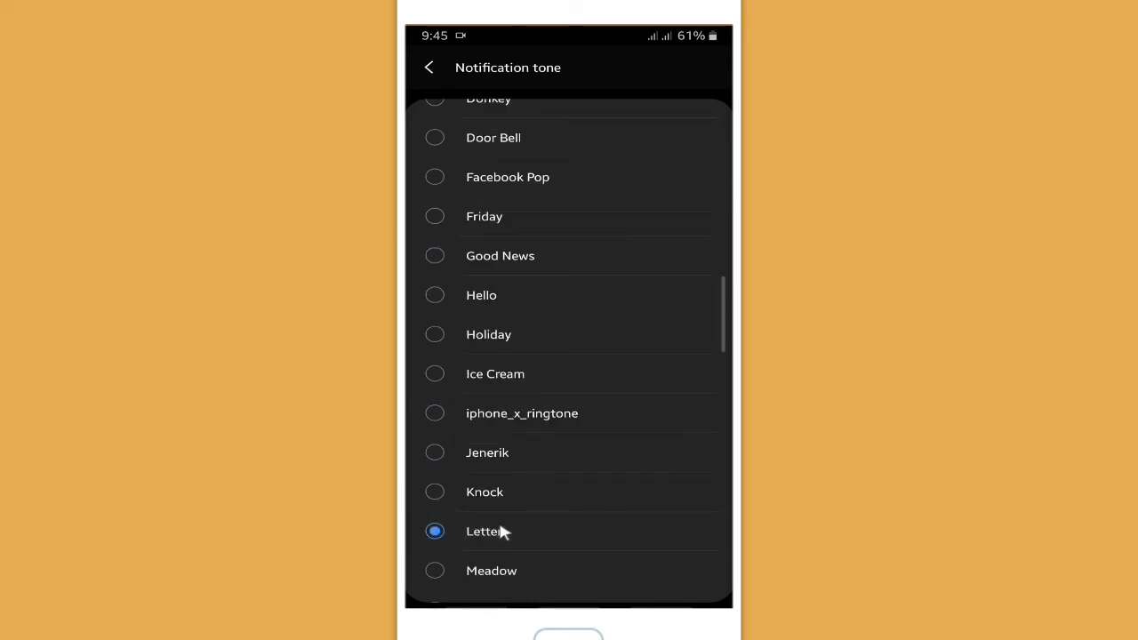
{"action": "scroll", "coordinate": [508, 537], "scroll_direction": "down", "scroll_amount": 3}
{"action": "left_click", "coordinate": [515, 506]}
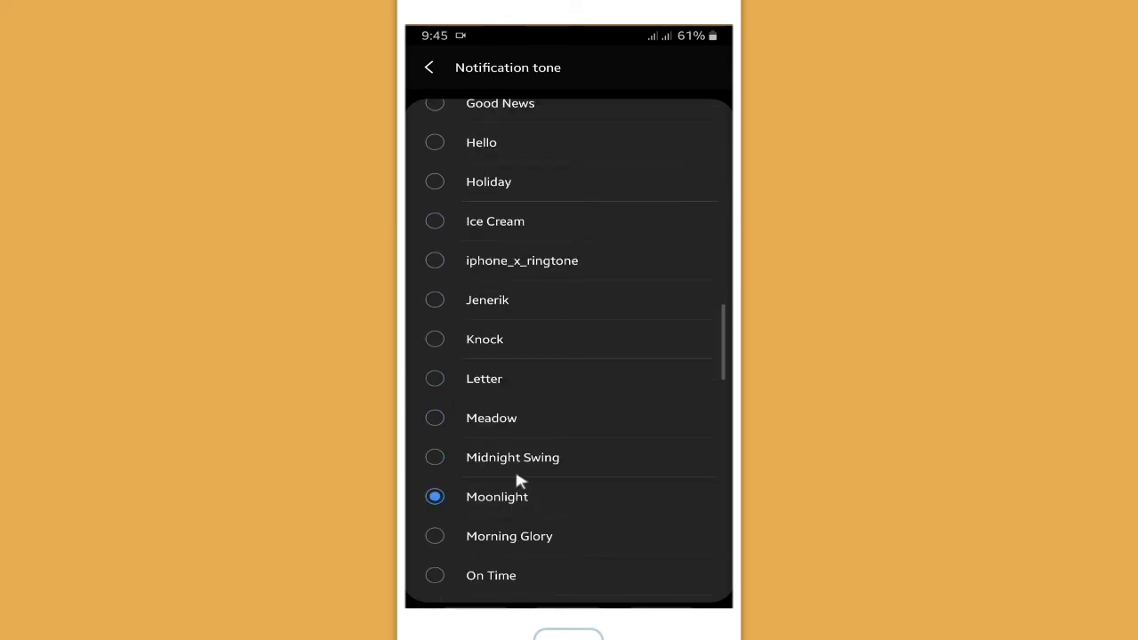
{"action": "left_click", "coordinate": [523, 461]}
{"action": "scroll", "coordinate": [519, 524], "scroll_direction": "down", "scroll_amount": 2}
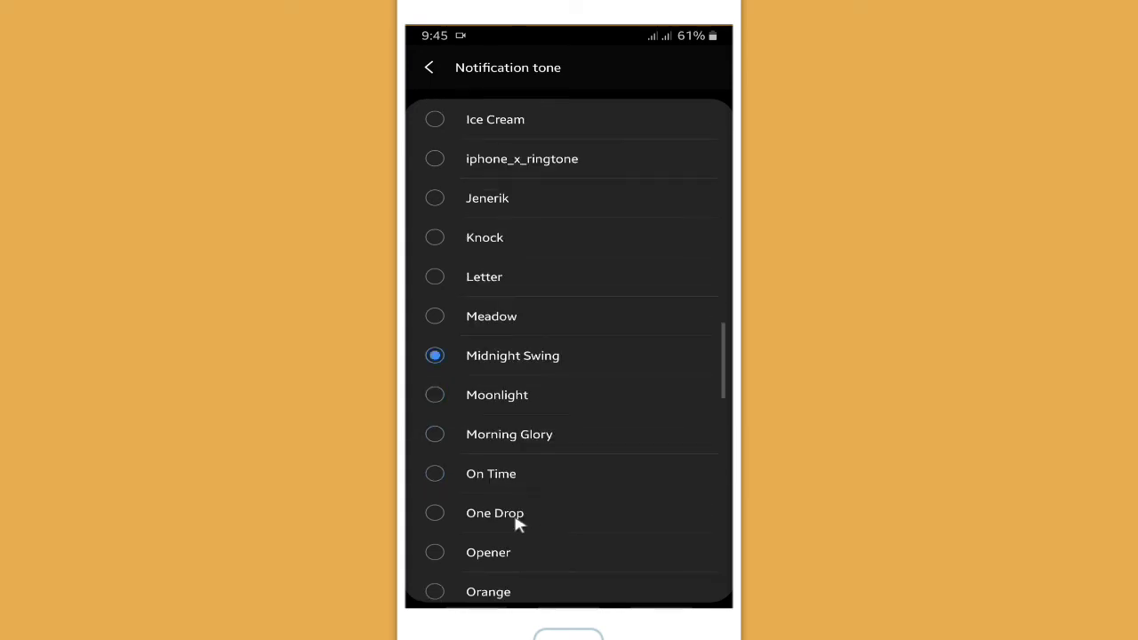
{"action": "left_click", "coordinate": [513, 546]}
{"action": "scroll", "coordinate": [512, 543], "scroll_direction": "down", "scroll_amount": 2}
{"action": "left_click", "coordinate": [516, 501]}
Step: Audition Rose, Snap, Wood, Whisper and Twinkle near the end of the tone list
{"action": "scroll", "coordinate": [515, 500], "scroll_direction": "down", "scroll_amount": 3}
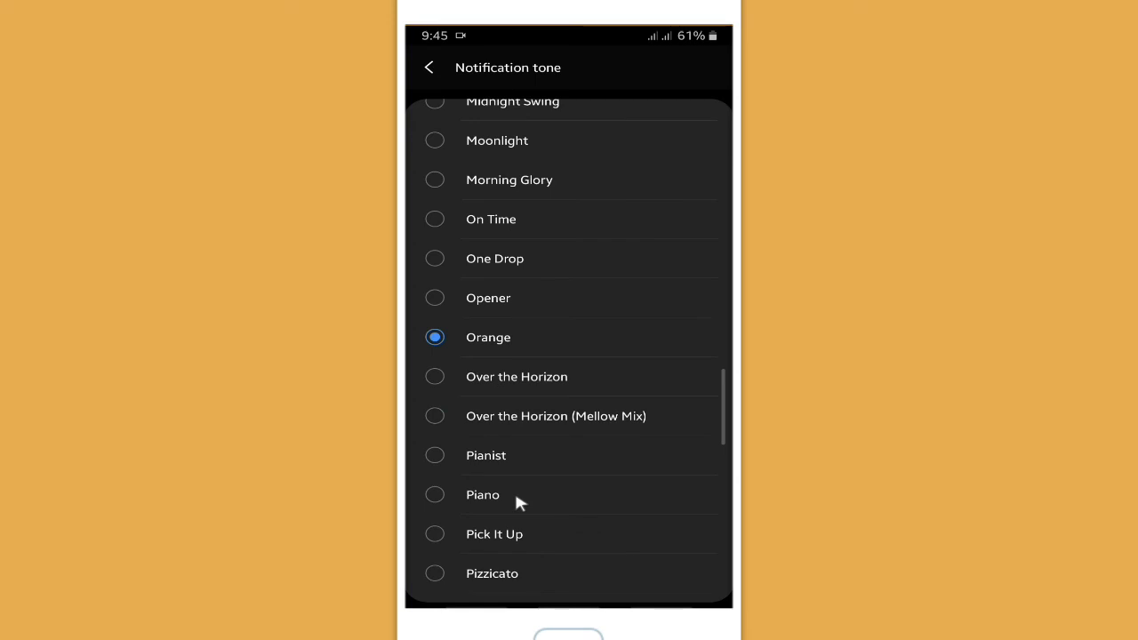
{"action": "scroll", "coordinate": [512, 507], "scroll_direction": "down", "scroll_amount": 2}
{"action": "scroll", "coordinate": [511, 525], "scroll_direction": "down", "scroll_amount": 2}
{"action": "left_click", "coordinate": [520, 496]}
{"action": "scroll", "coordinate": [522, 498], "scroll_direction": "down", "scroll_amount": 3}
{"action": "left_click", "coordinate": [506, 548]}
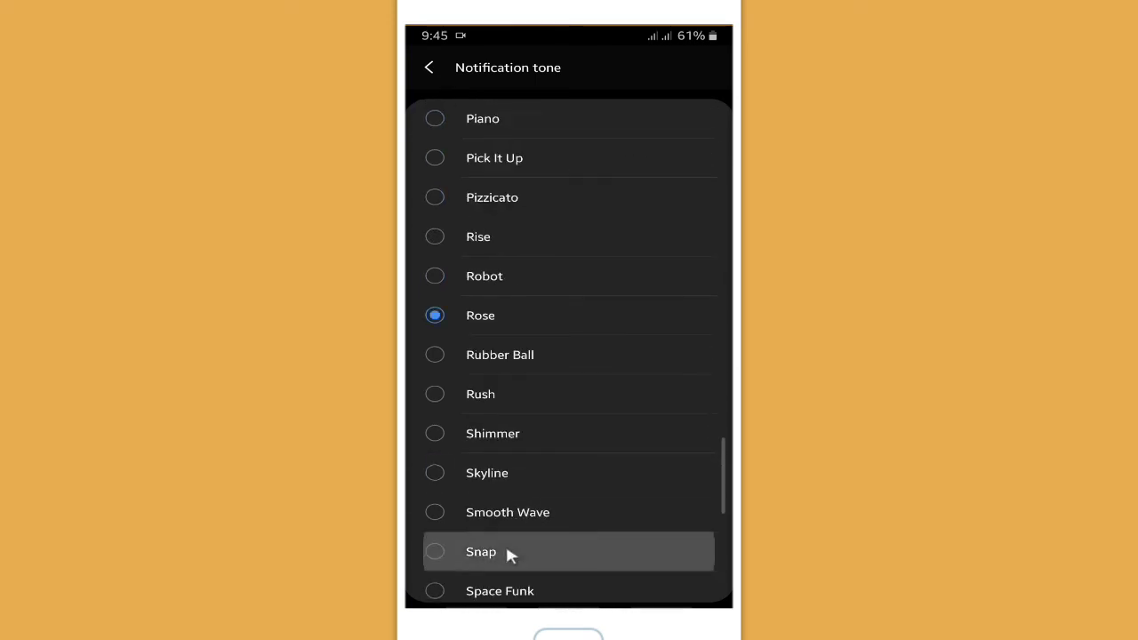
{"action": "scroll", "coordinate": [508, 549], "scroll_direction": "down", "scroll_amount": 4}
{"action": "scroll", "coordinate": [508, 551], "scroll_direction": "down", "scroll_amount": 5}
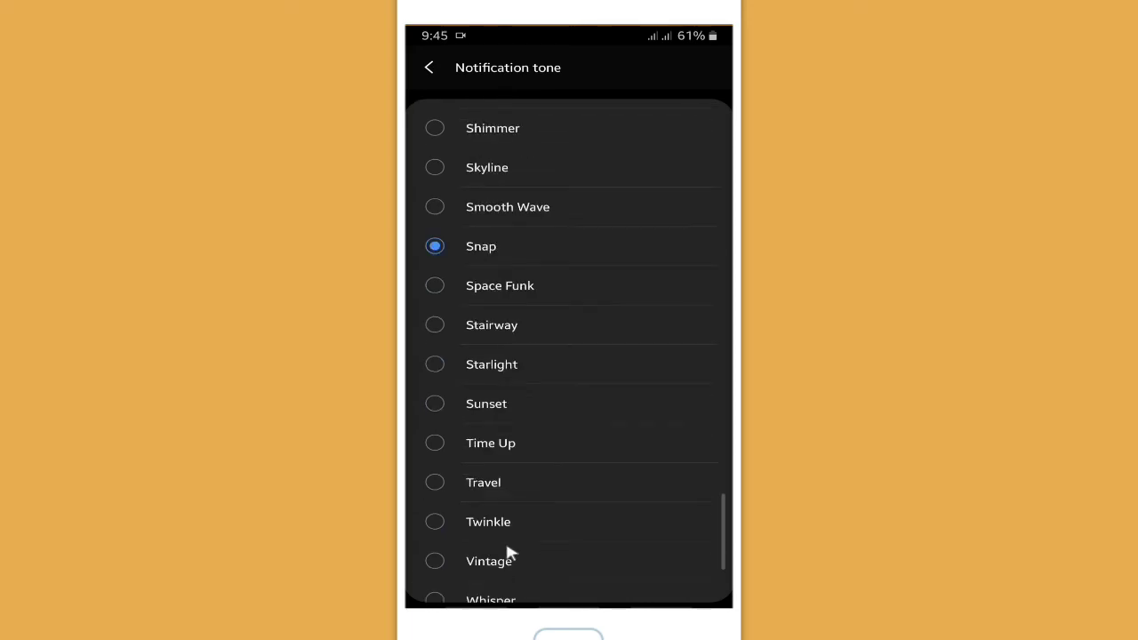
{"action": "left_click", "coordinate": [511, 533]}
{"action": "left_click", "coordinate": [519, 495]}
{"action": "left_click", "coordinate": [522, 418]}
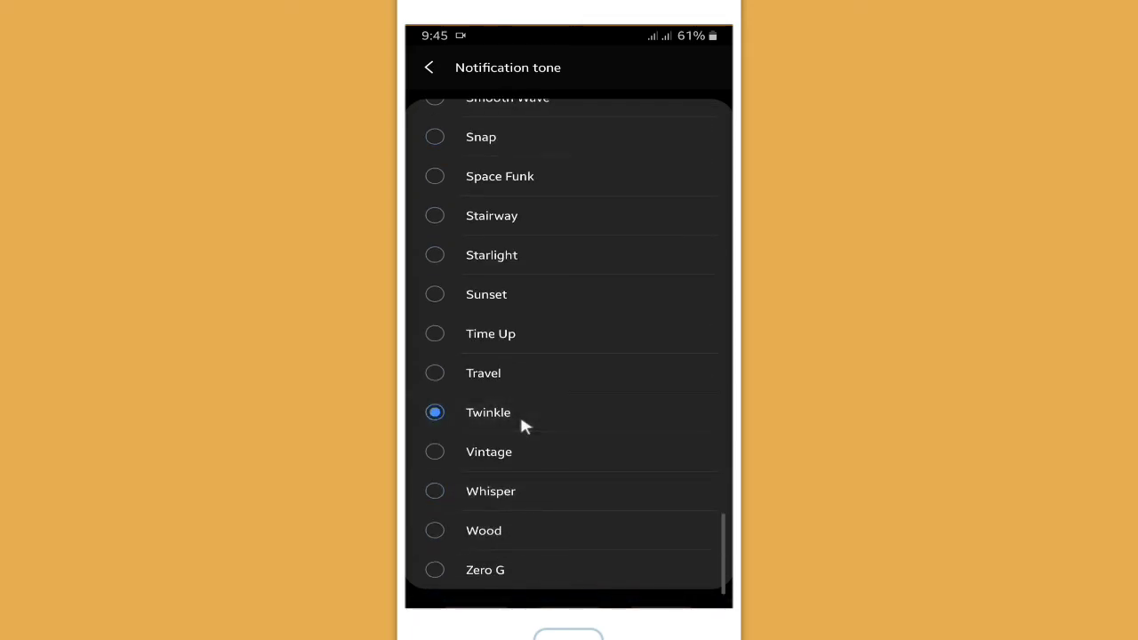
Step: Pick Dew Drops as the group tone and back out of Settings to the chats
{"action": "scroll", "coordinate": [523, 423], "scroll_direction": "up", "scroll_amount": 10}
{"action": "scroll", "coordinate": [534, 391], "scroll_direction": "up", "scroll_amount": 8}
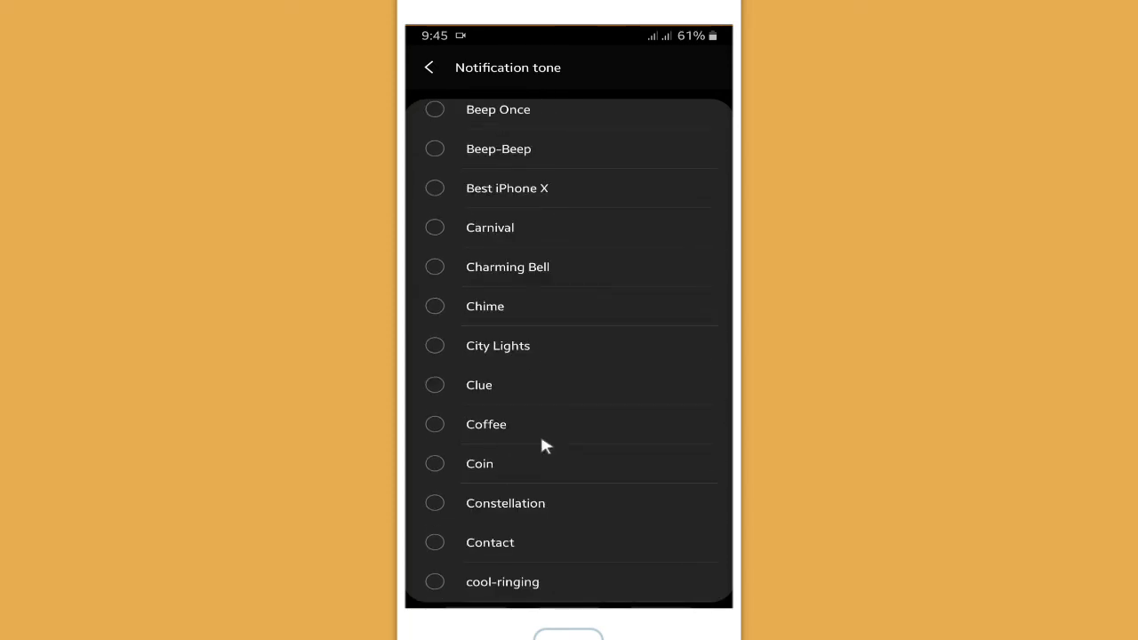
{"action": "scroll", "coordinate": [540, 462], "scroll_direction": "down", "scroll_amount": 4}
{"action": "left_click", "coordinate": [487, 558]}
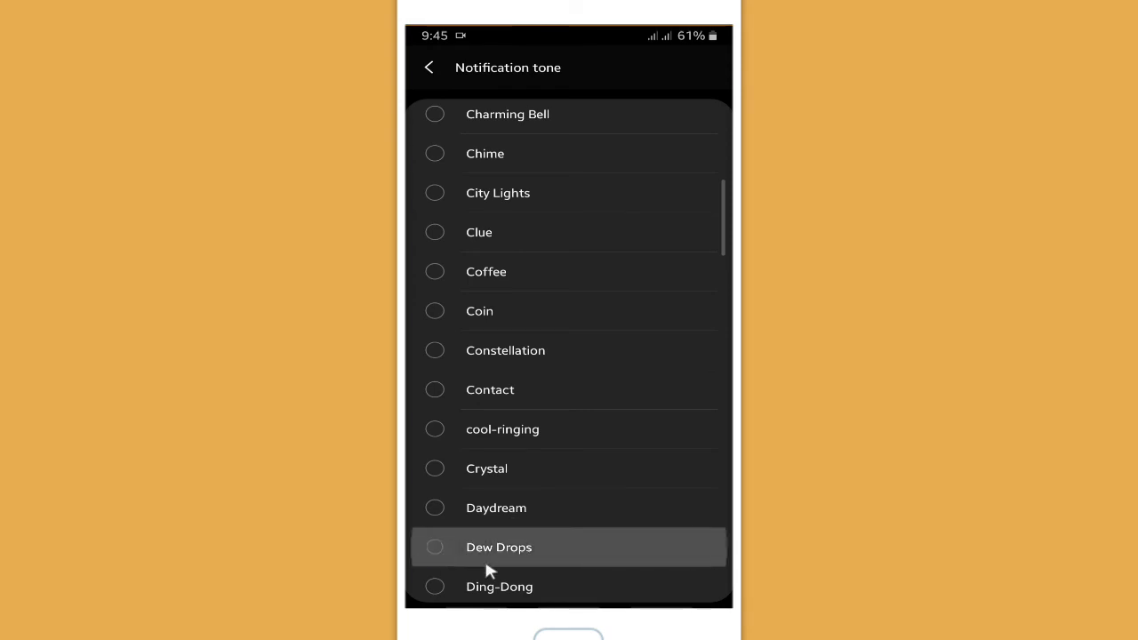
{"action": "left_click", "coordinate": [427, 71]}
{"action": "left_click", "coordinate": [427, 71]}
{"action": "left_click", "coordinate": [428, 75]}
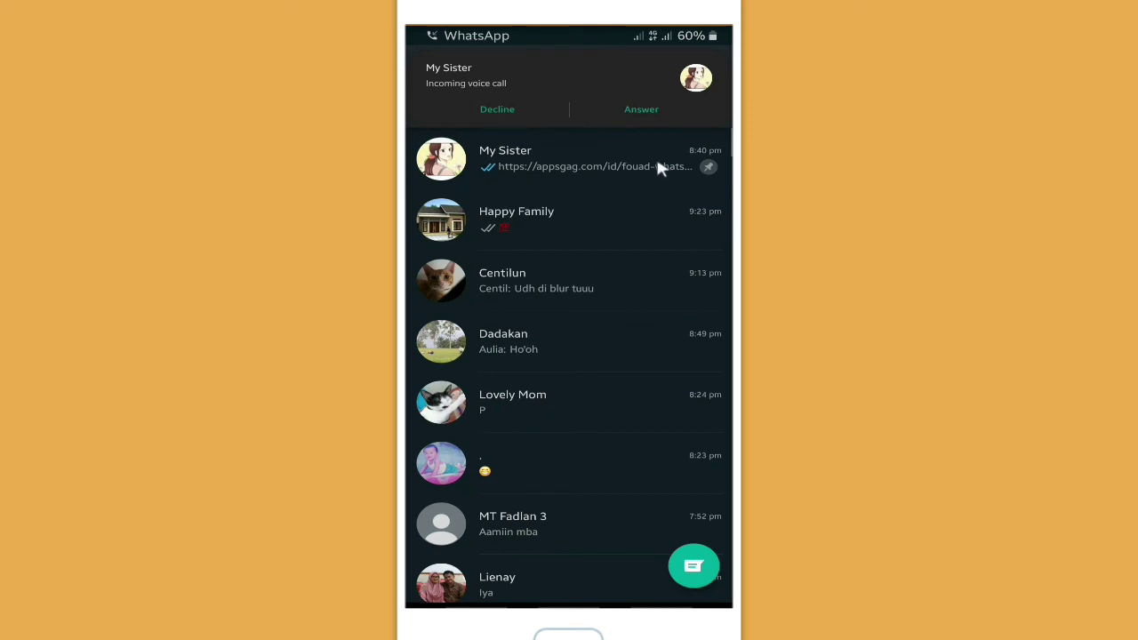
Step: Open the incoming voice call full screen to test the new call ringtone
{"action": "left_click", "coordinate": [573, 77]}
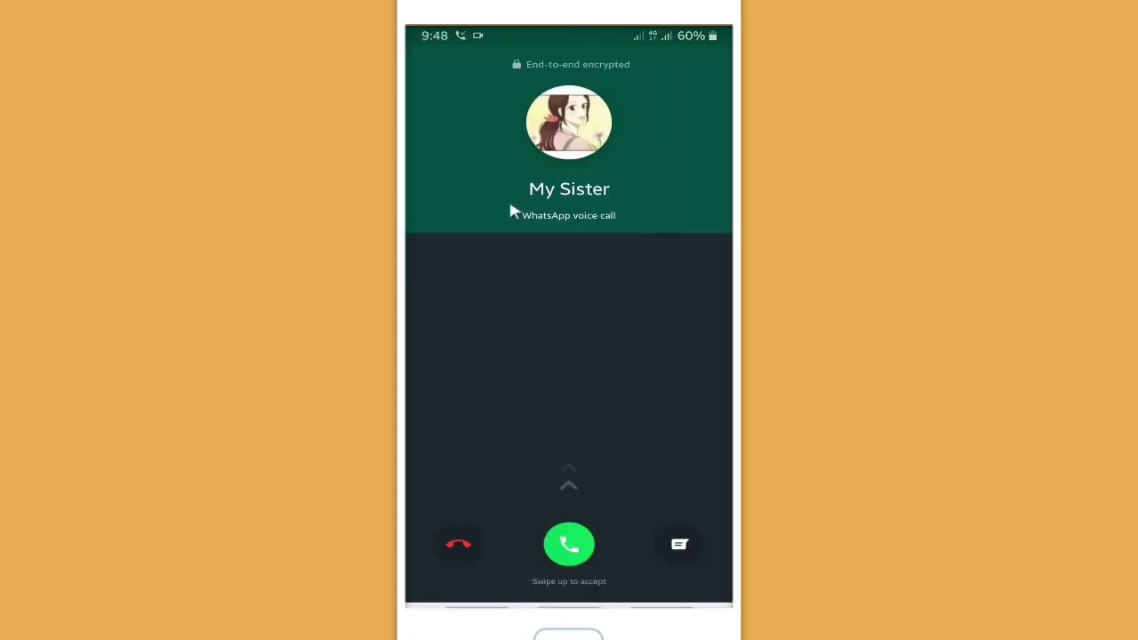